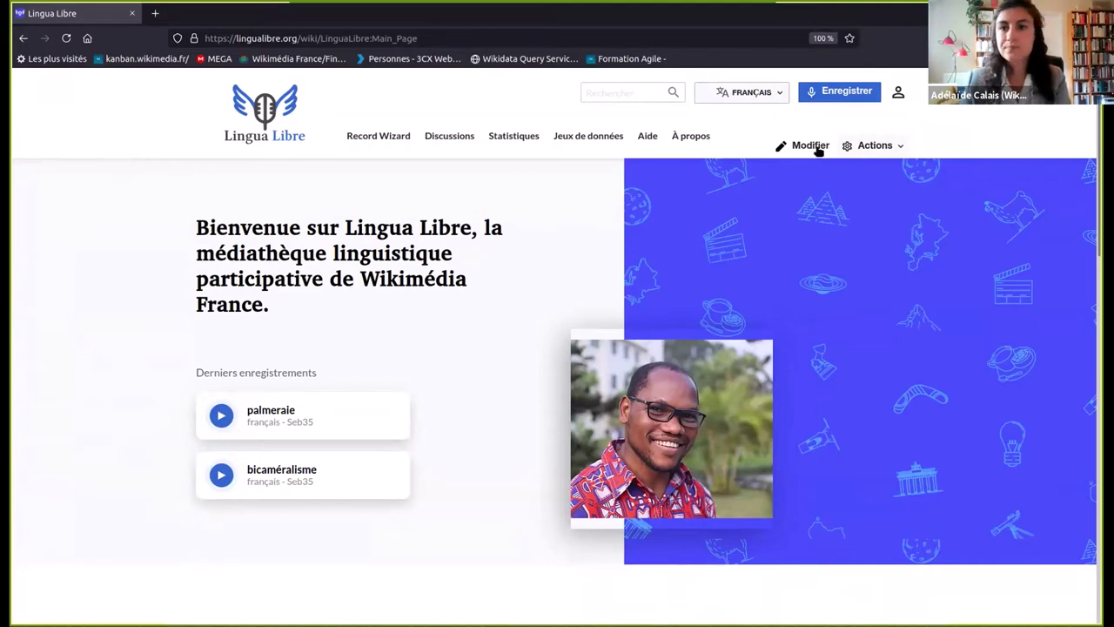
Open the Record Wizard and switch the interface language to English
click(898, 96)
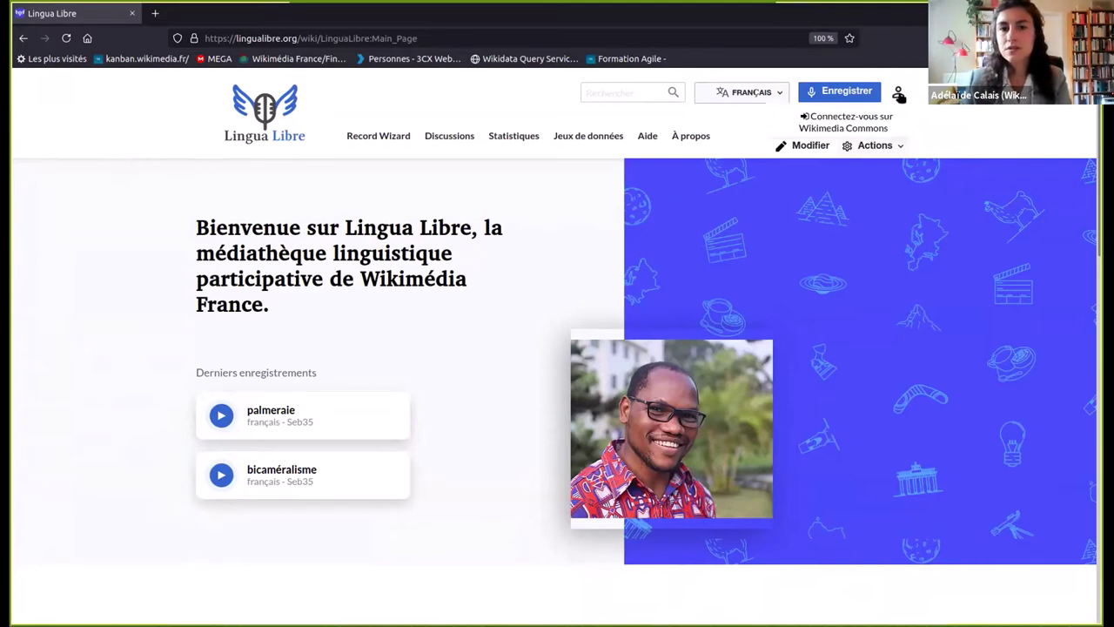
click(376, 136)
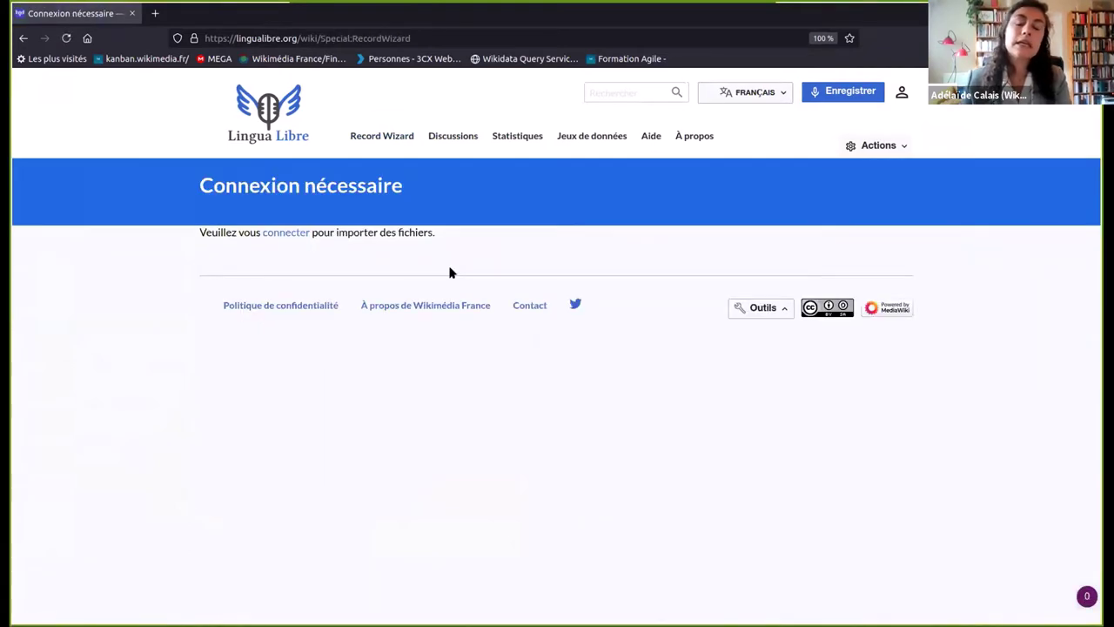
click(772, 92)
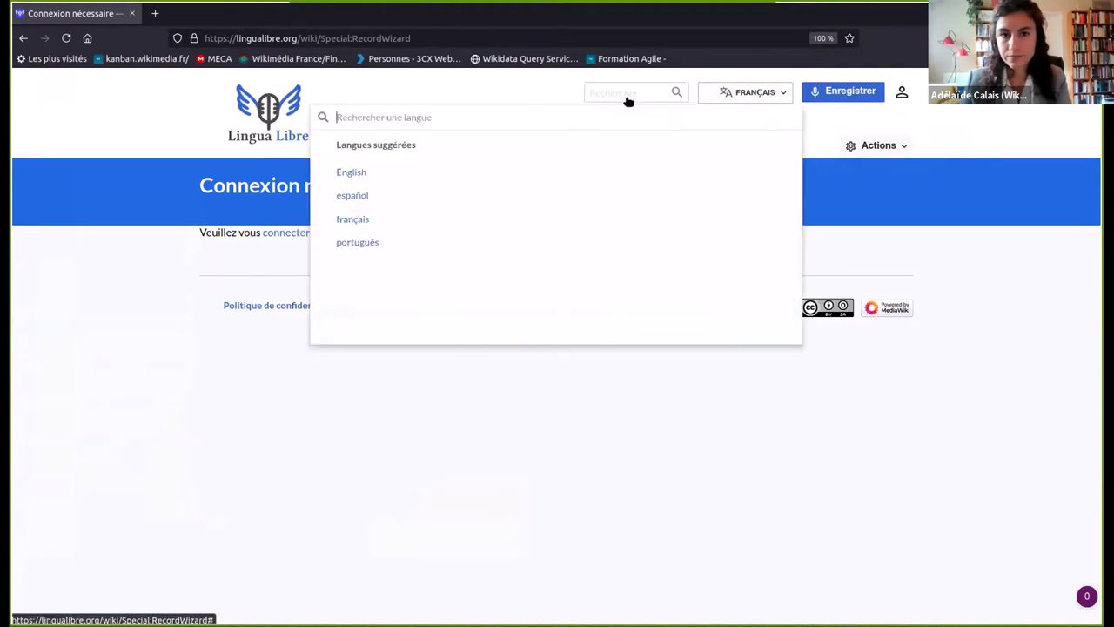
click(349, 173)
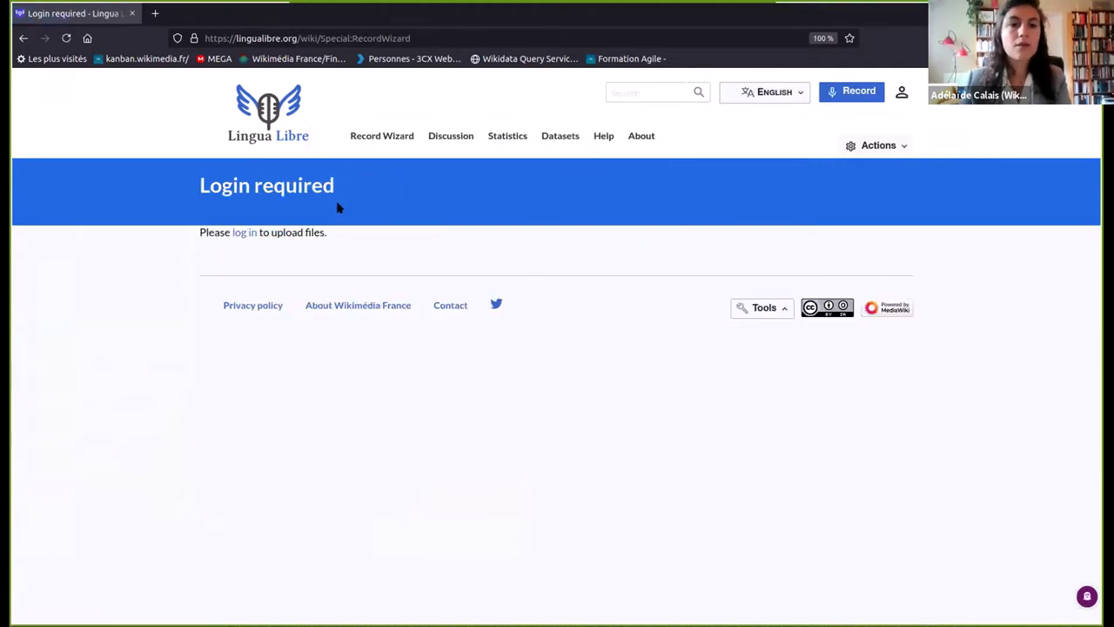
Log in through Wikimedia Commons with the account password and allow Lingua Libre to act on the account's behalf
click(902, 92)
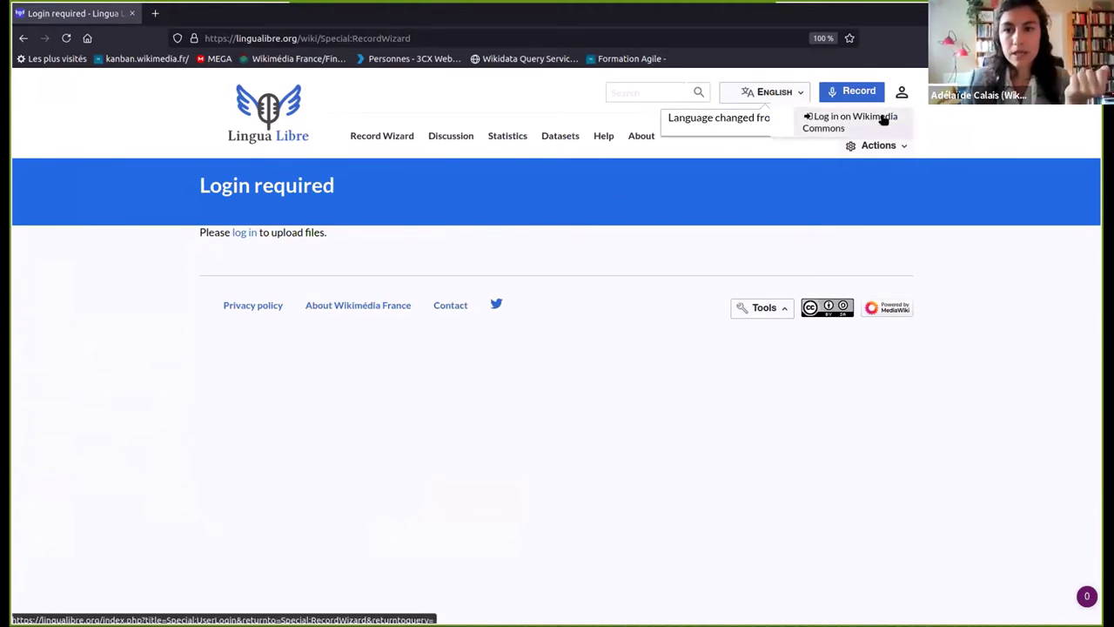
click(883, 119)
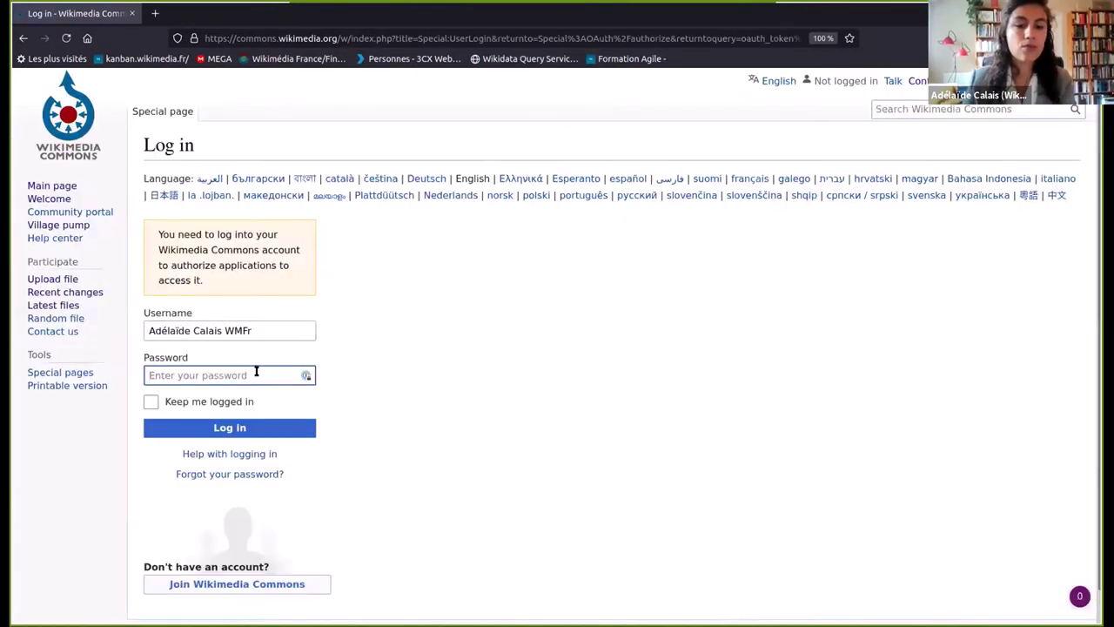
text(••••••••)
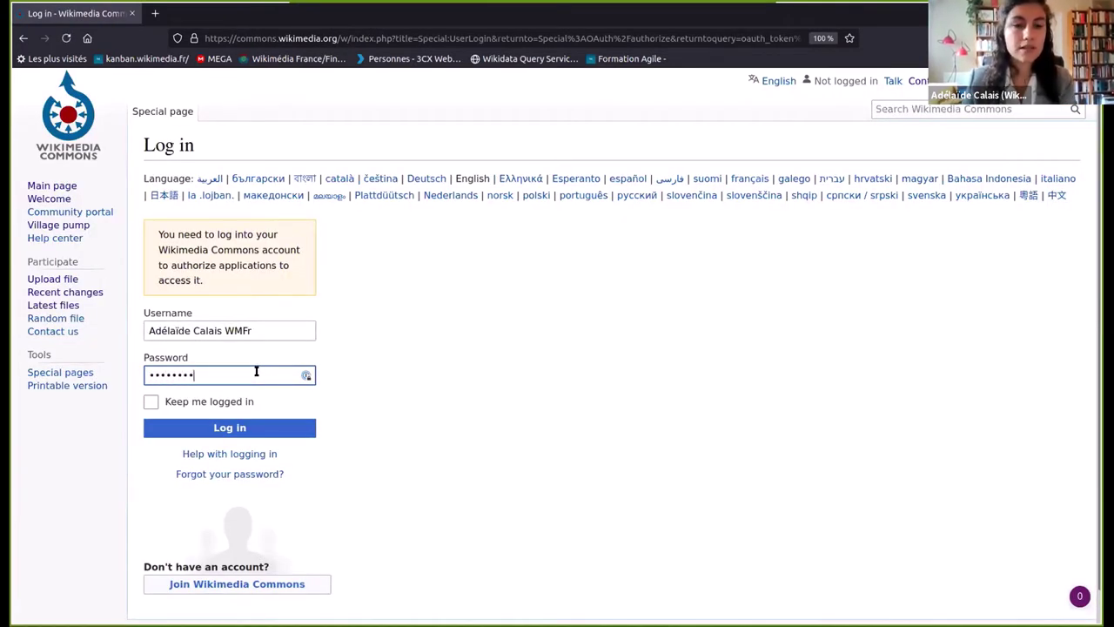
click(254, 428)
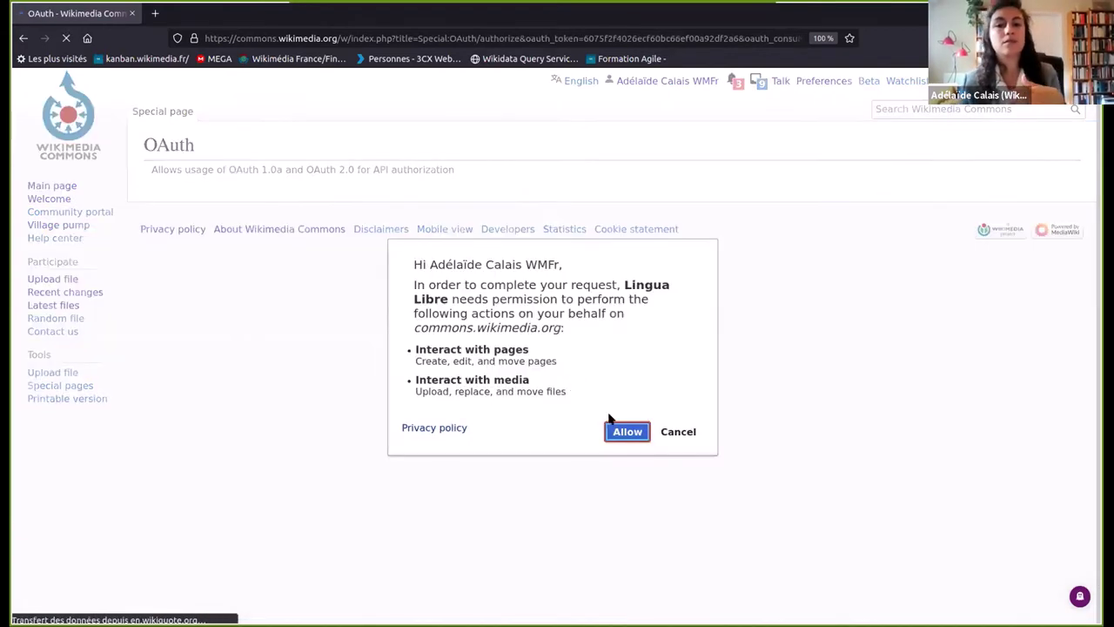
click(624, 433)
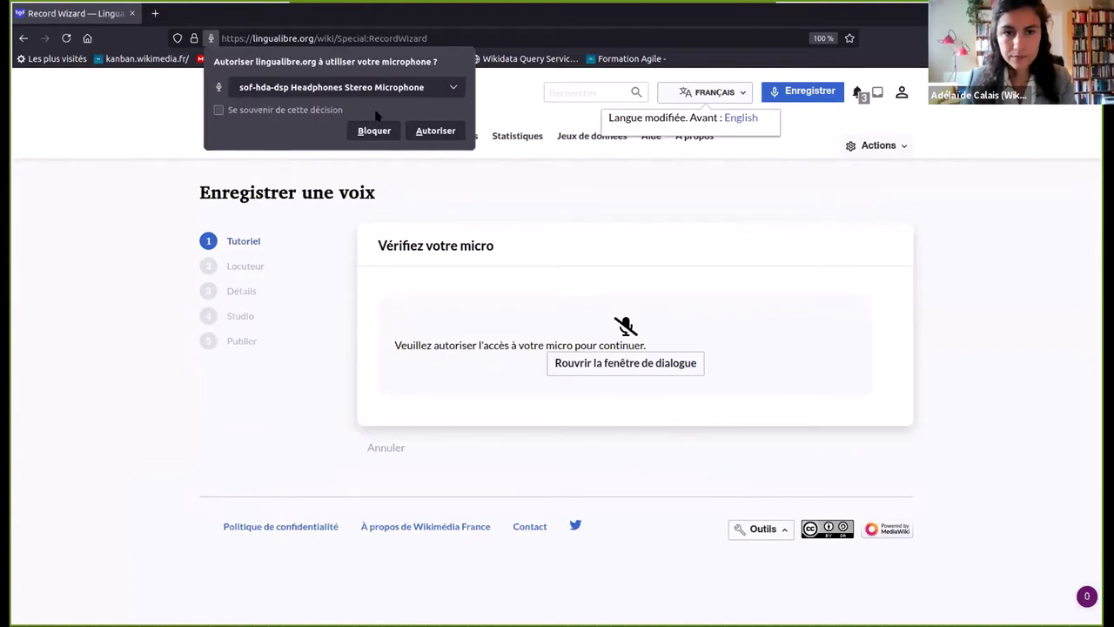
Allow the site to use the microphone and reopen the Record Wizard in English from the main page
click(433, 131)
click(283, 115)
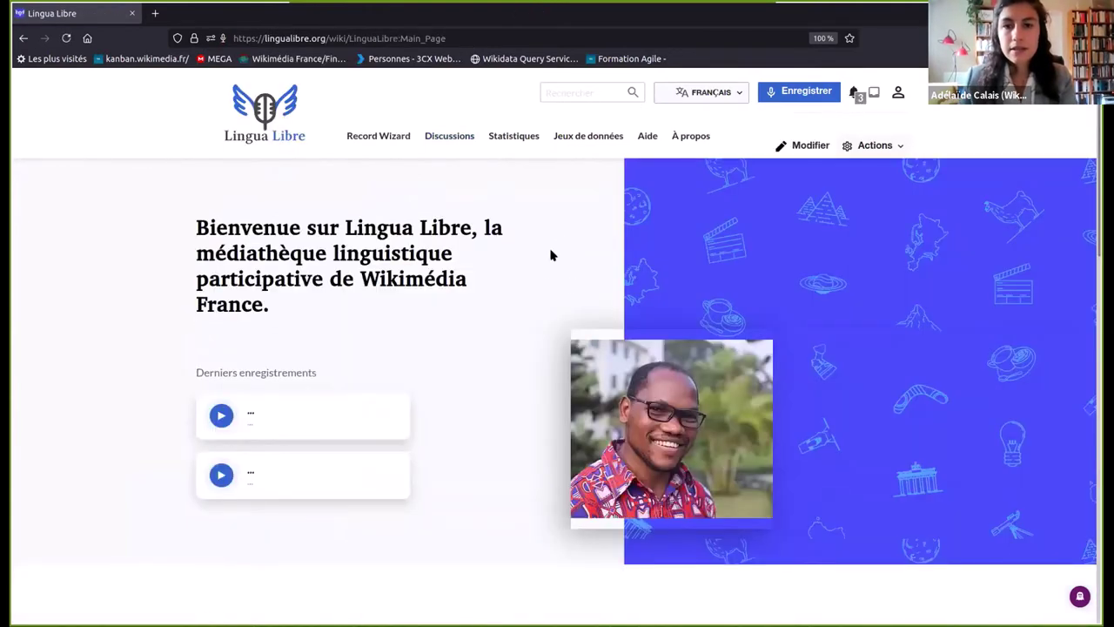
click(362, 139)
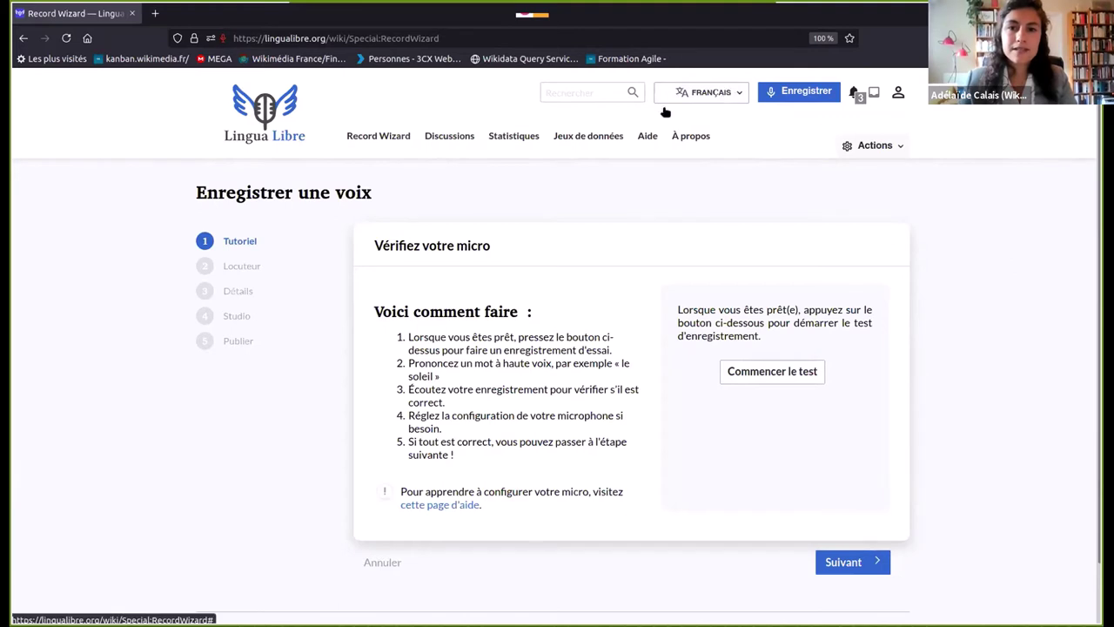
click(725, 93)
click(334, 174)
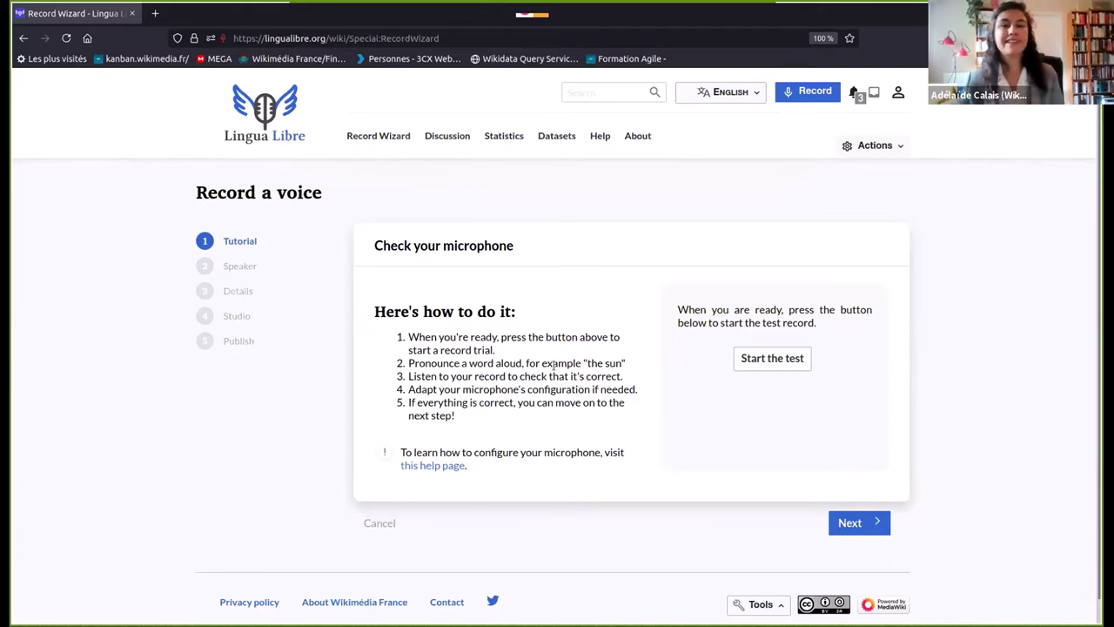
Try to start the microphone test and continue to the speaker profile
click(746, 359)
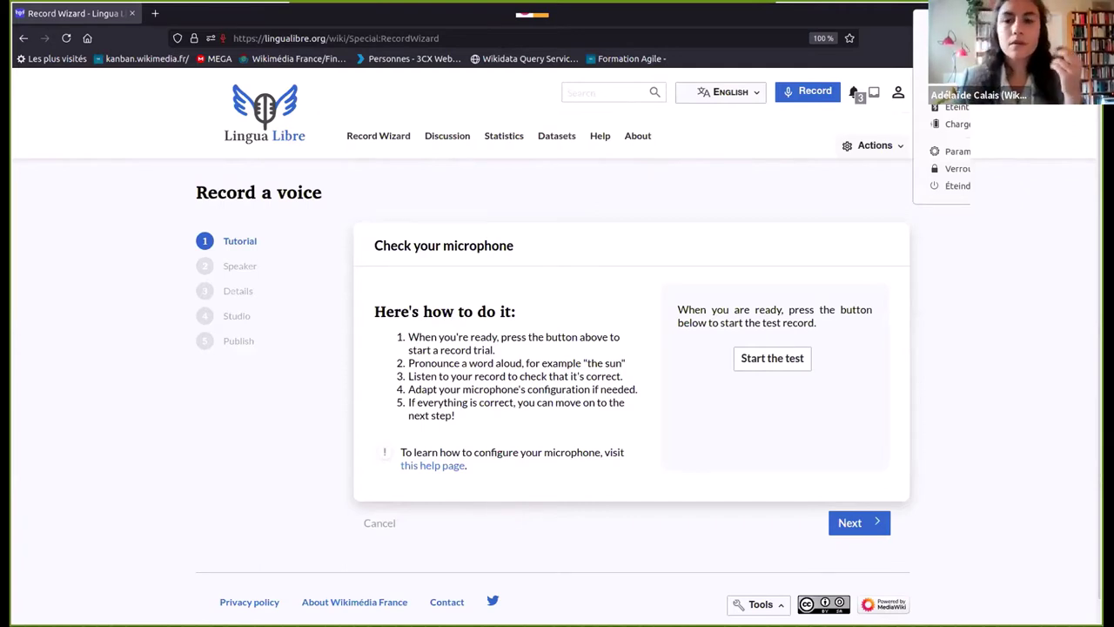
click(750, 364)
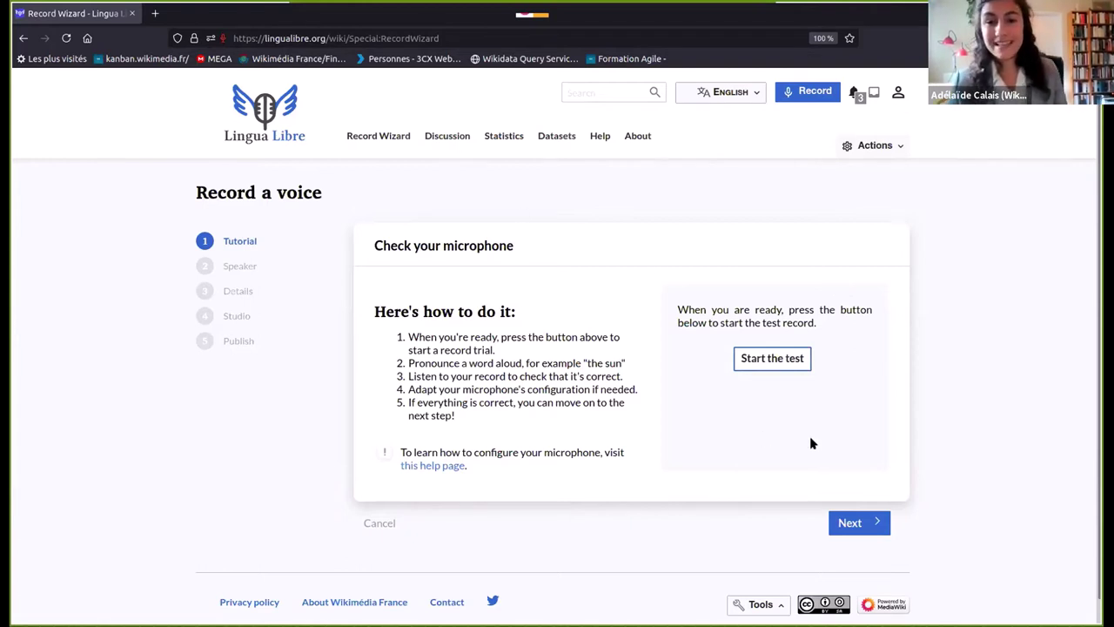
click(857, 526)
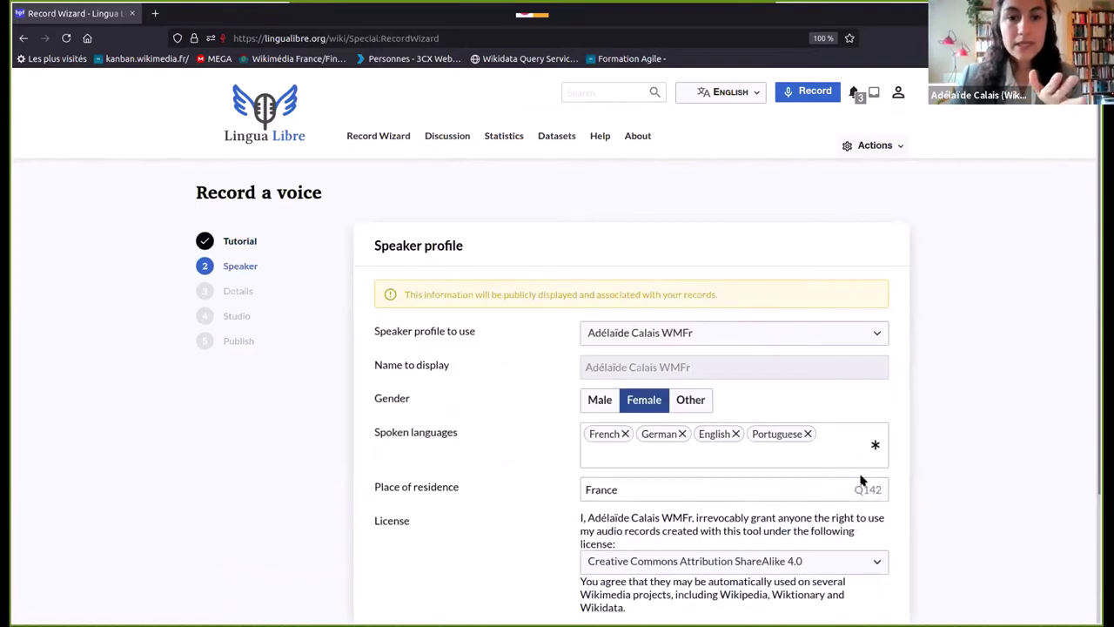
Keep France as place of residence and Creative Commons Attribution ShareAlike 4.0 as license in the speaker profile, and continue to the word list
scroll(863, 479, down, 2)
scroll(862, 479, down, 1)
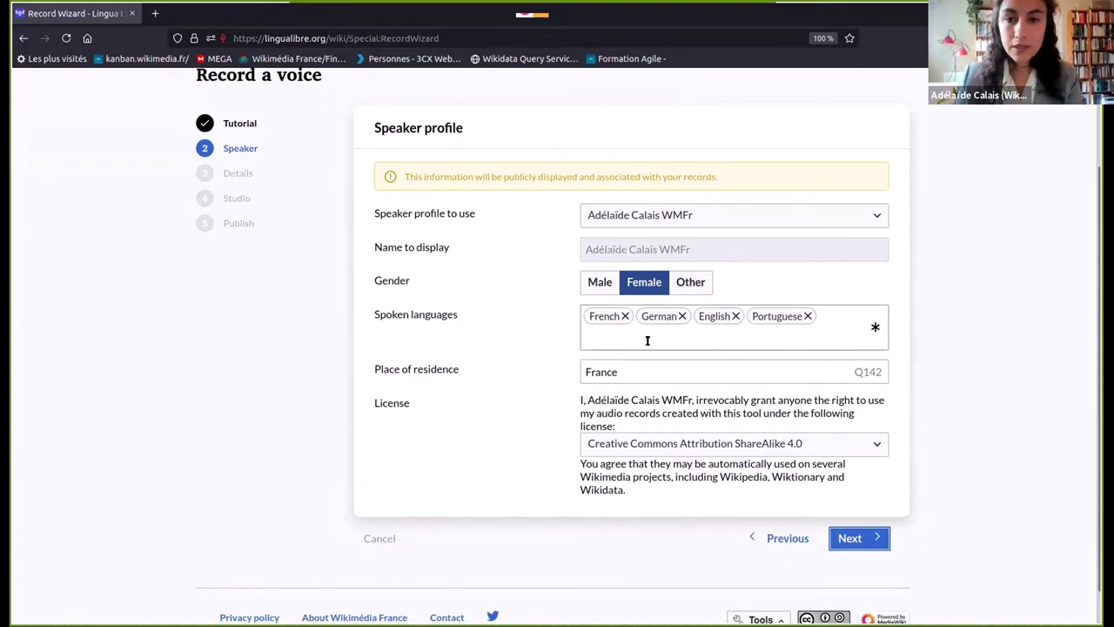
click(624, 372)
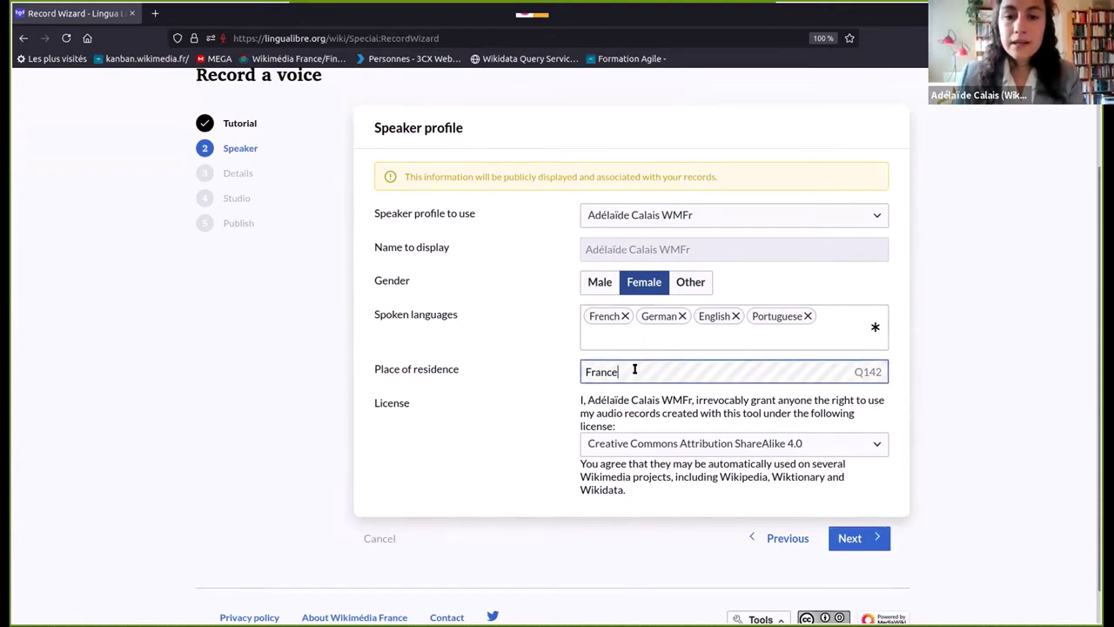
key(ctrl+a)
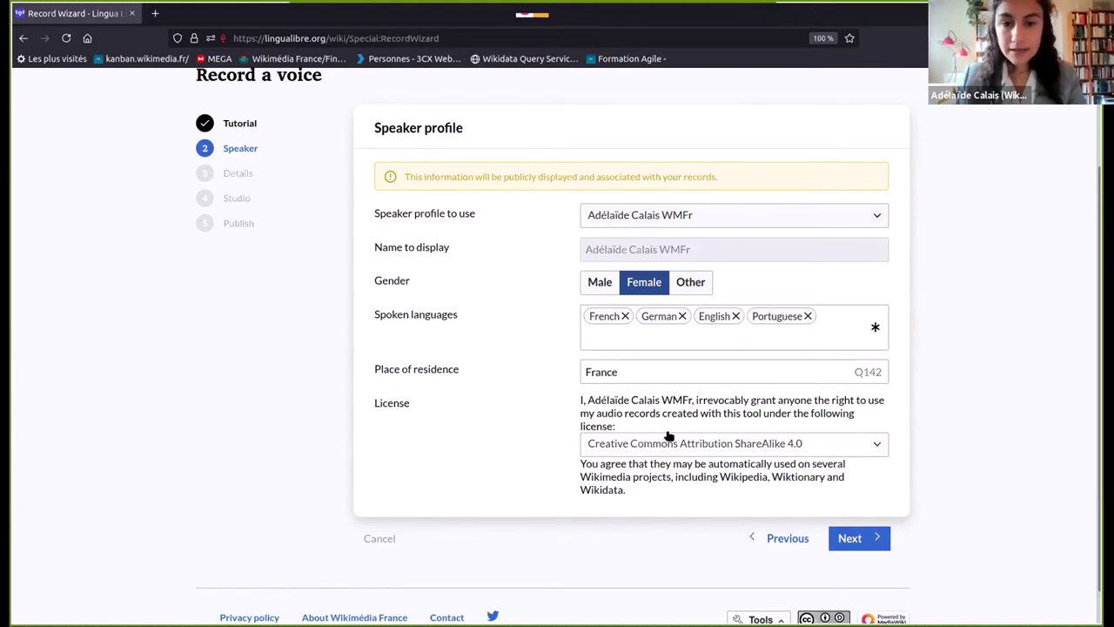
click(844, 447)
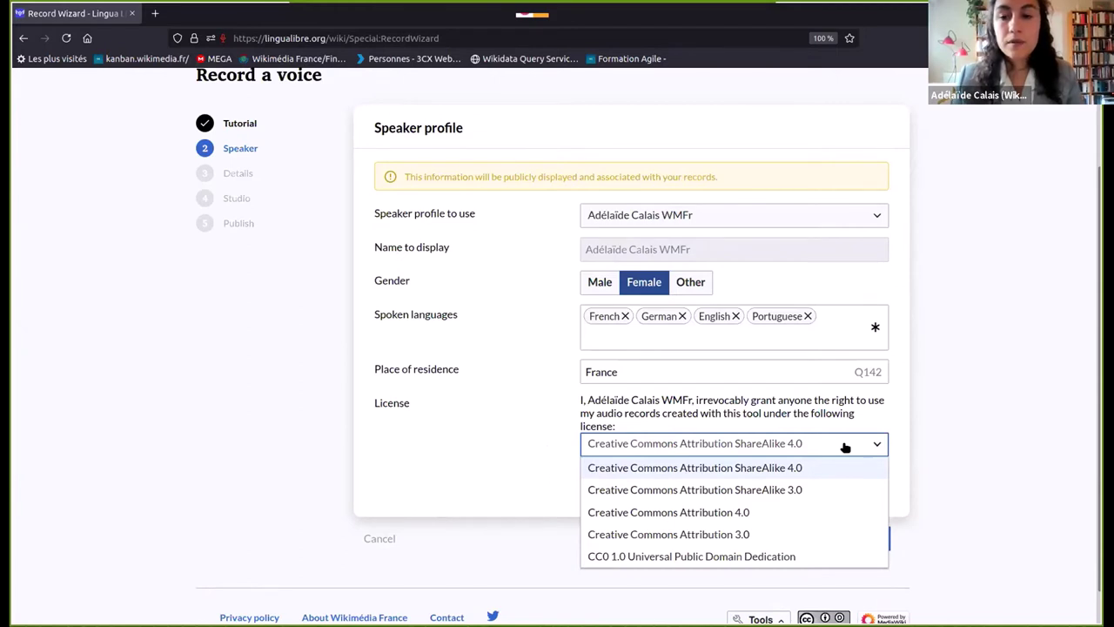
click(844, 446)
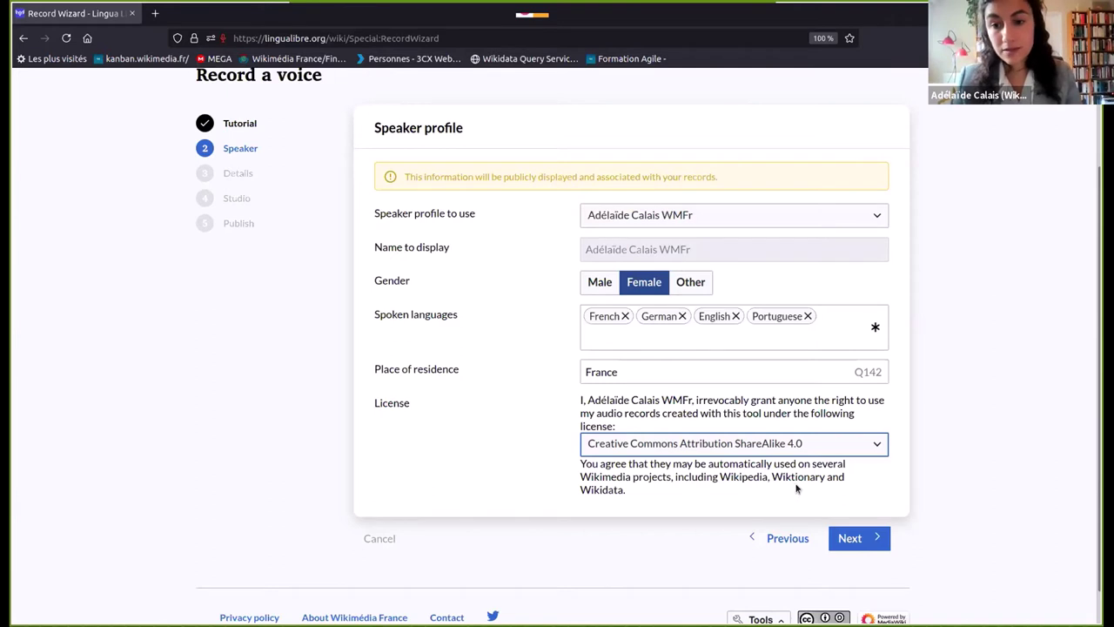
click(850, 540)
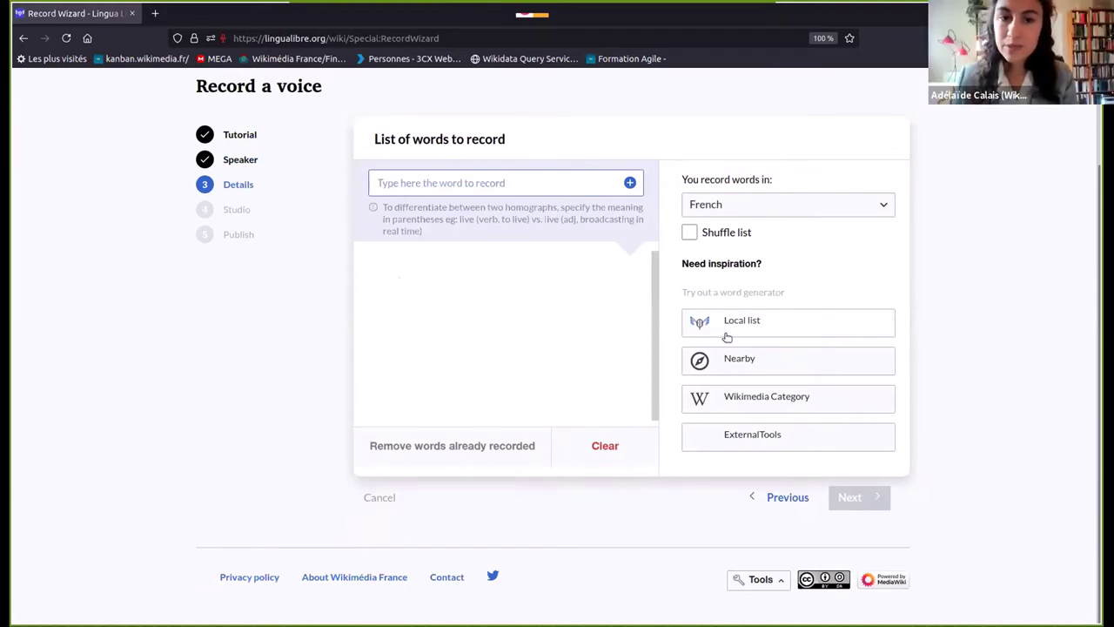
Set the language of the words to record to English
click(850, 206)
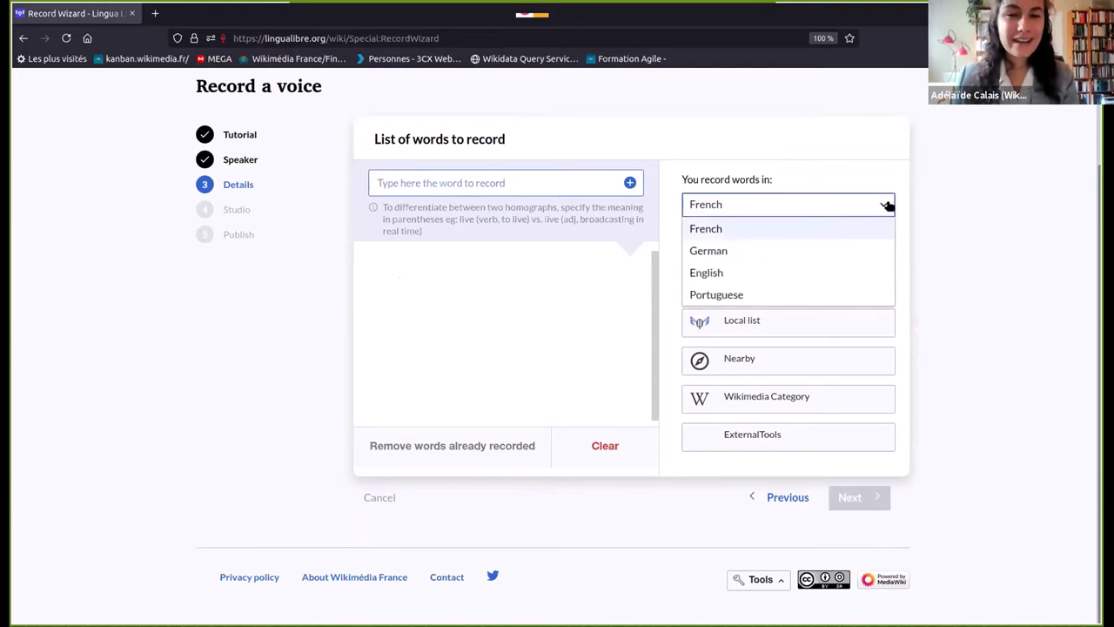
click(559, 174)
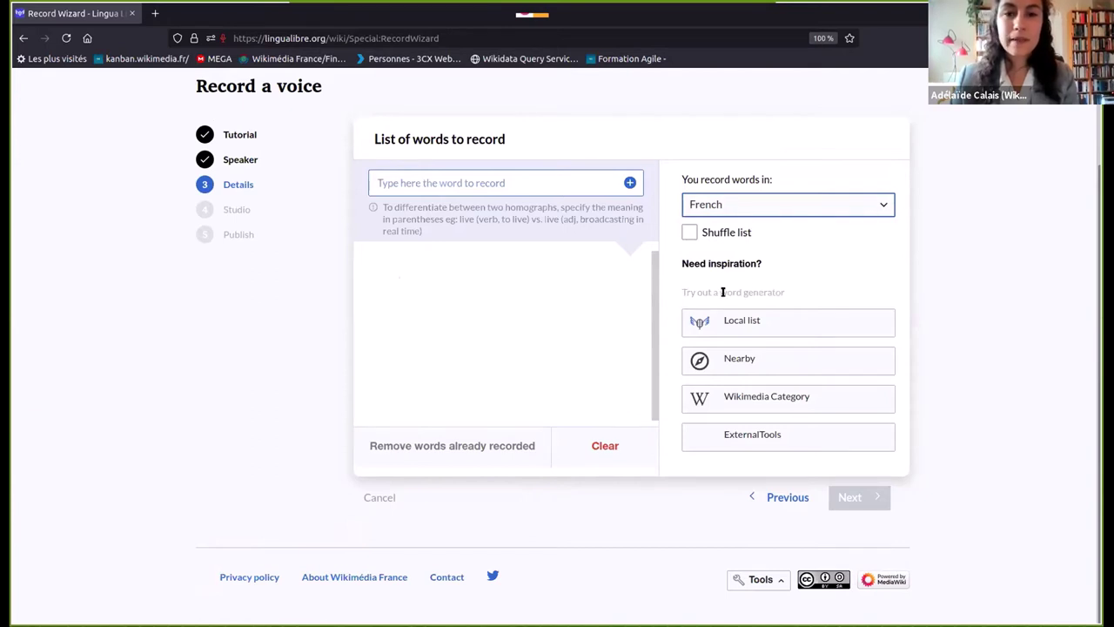
click(837, 207)
click(767, 276)
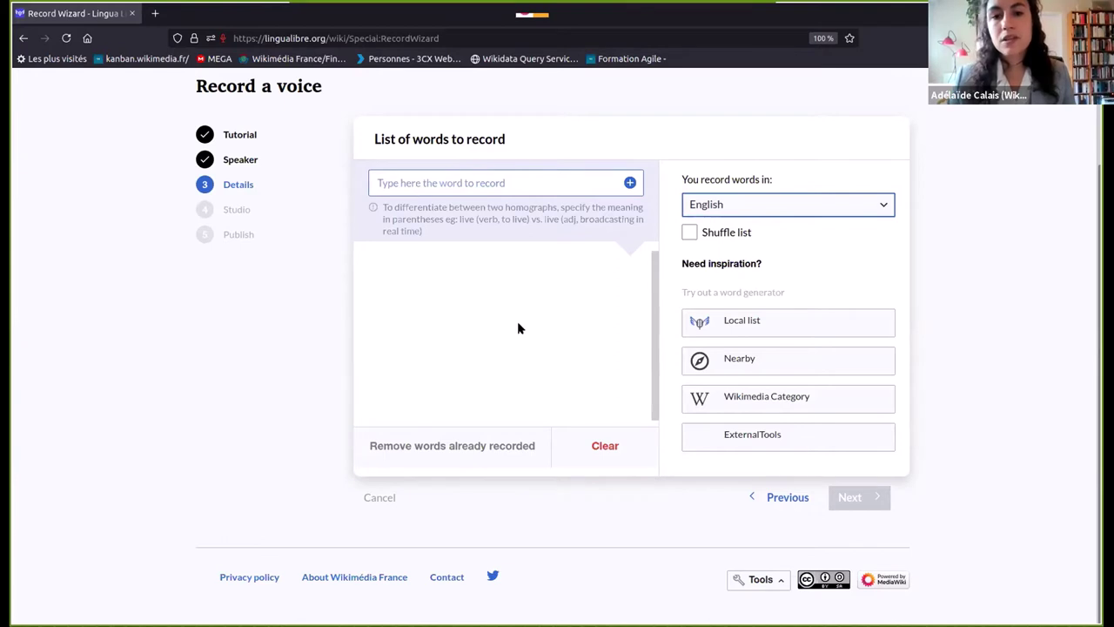
click(766, 211)
click(766, 212)
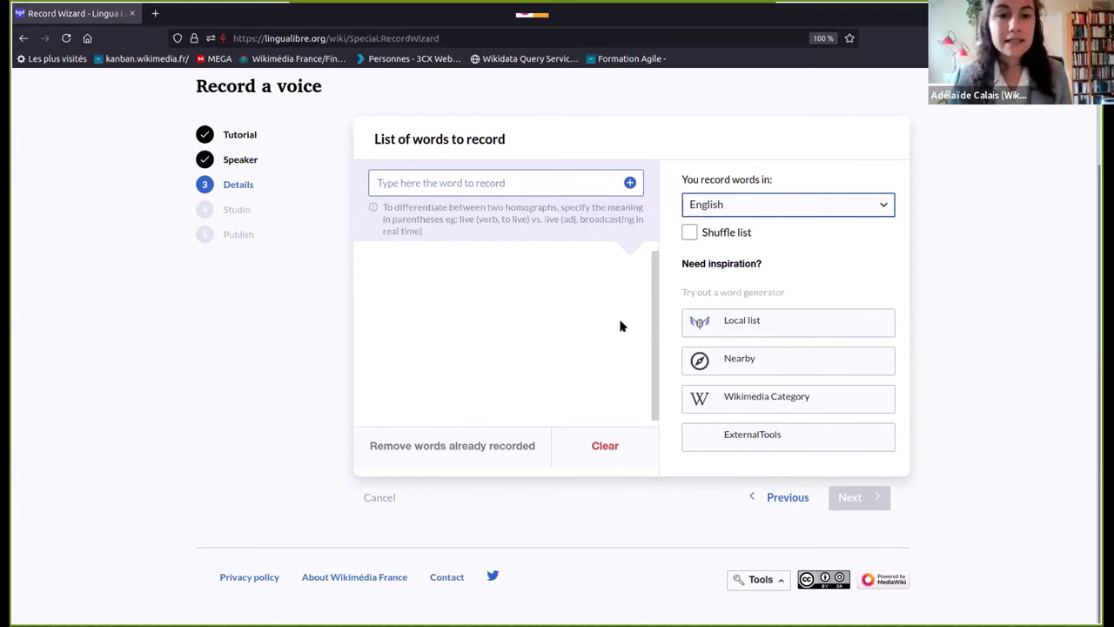
click(833, 204)
click(833, 203)
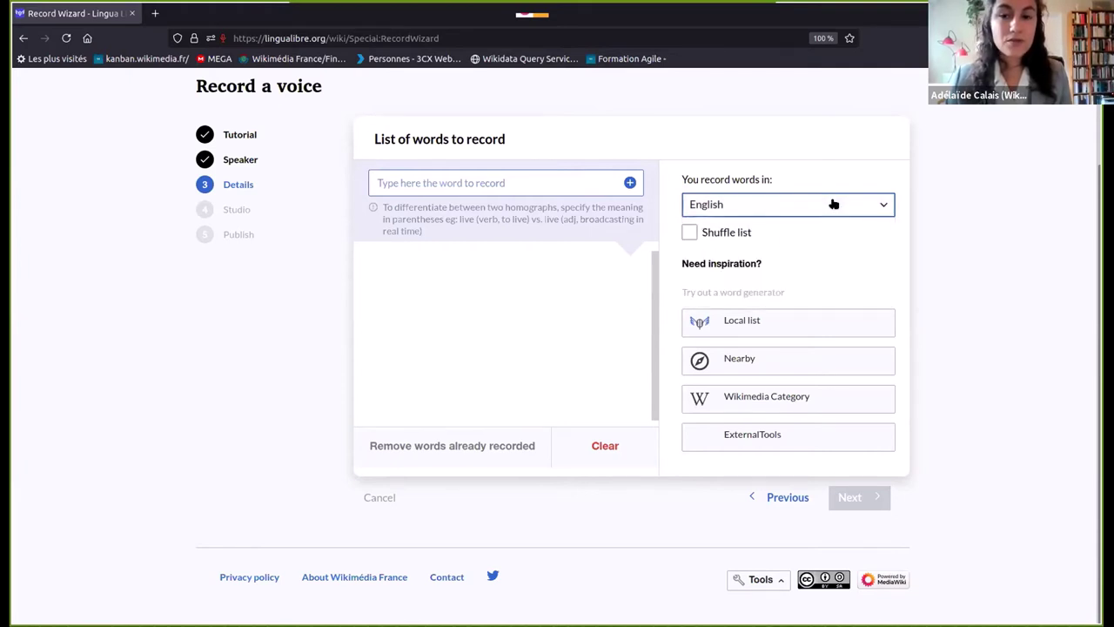
click(833, 204)
click(590, 296)
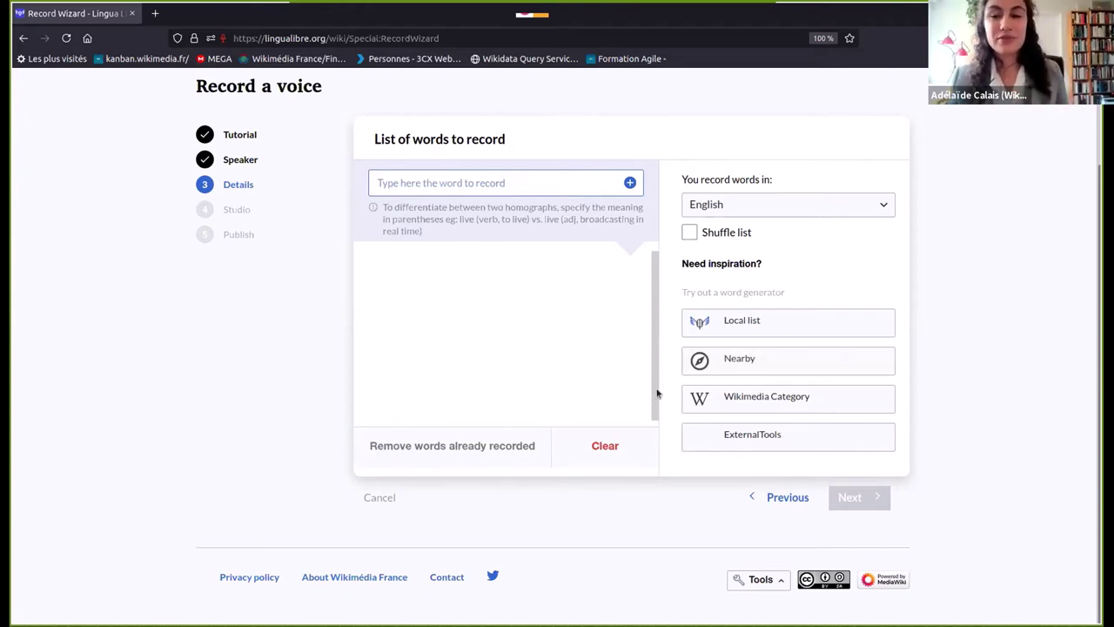
Look through the Wikimedia Category word generator with Wiktionary as source and the ExternalTools generator, leaving both without generating words
click(732, 402)
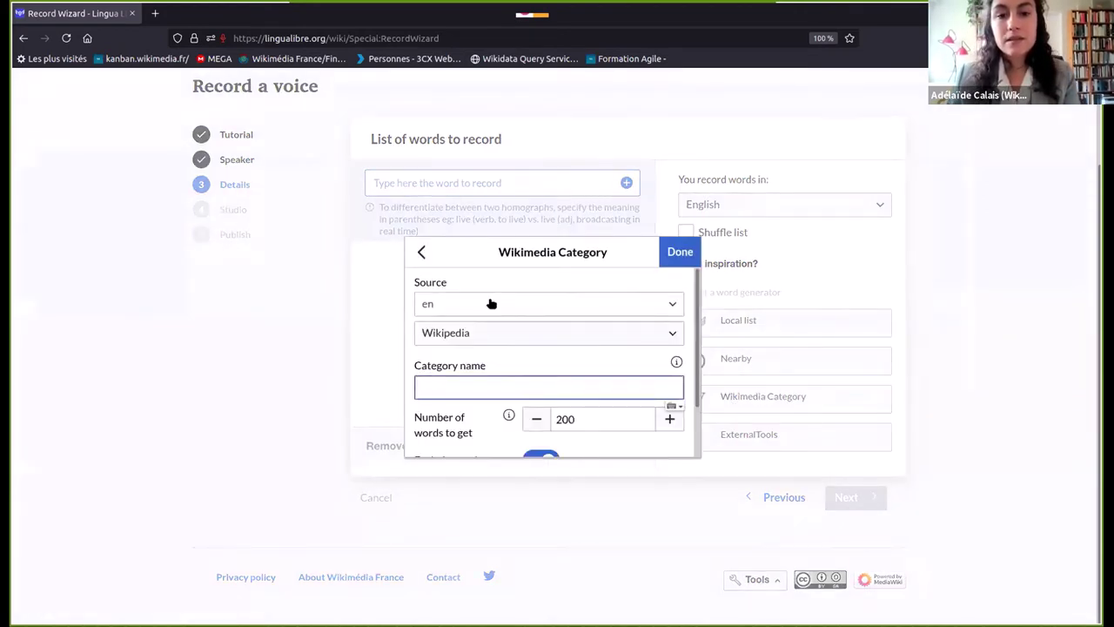
click(537, 302)
click(537, 302)
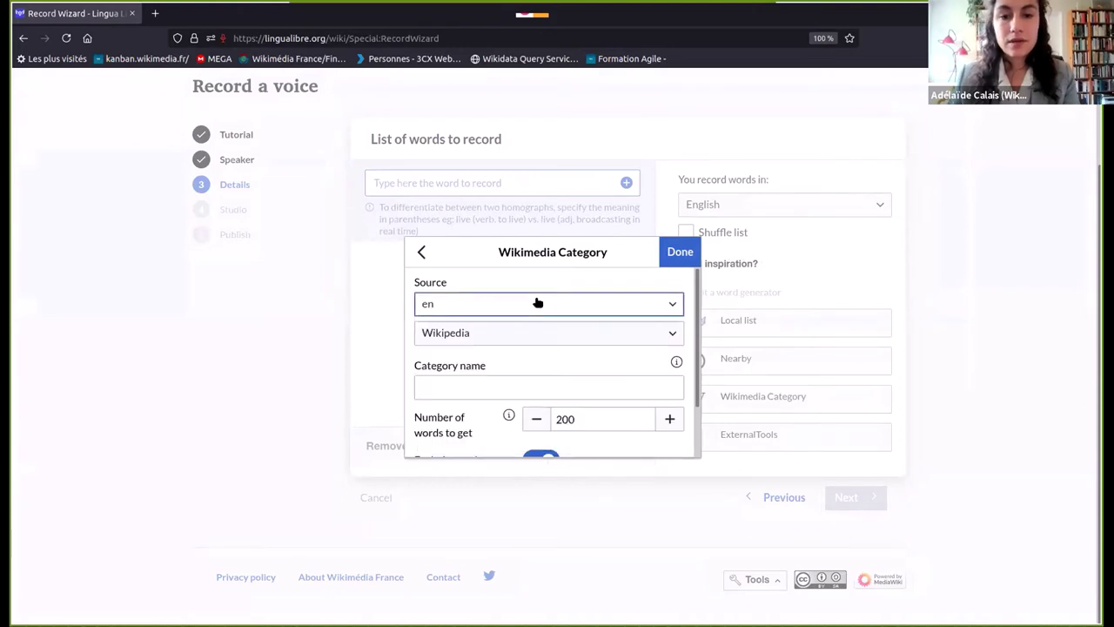
click(525, 330)
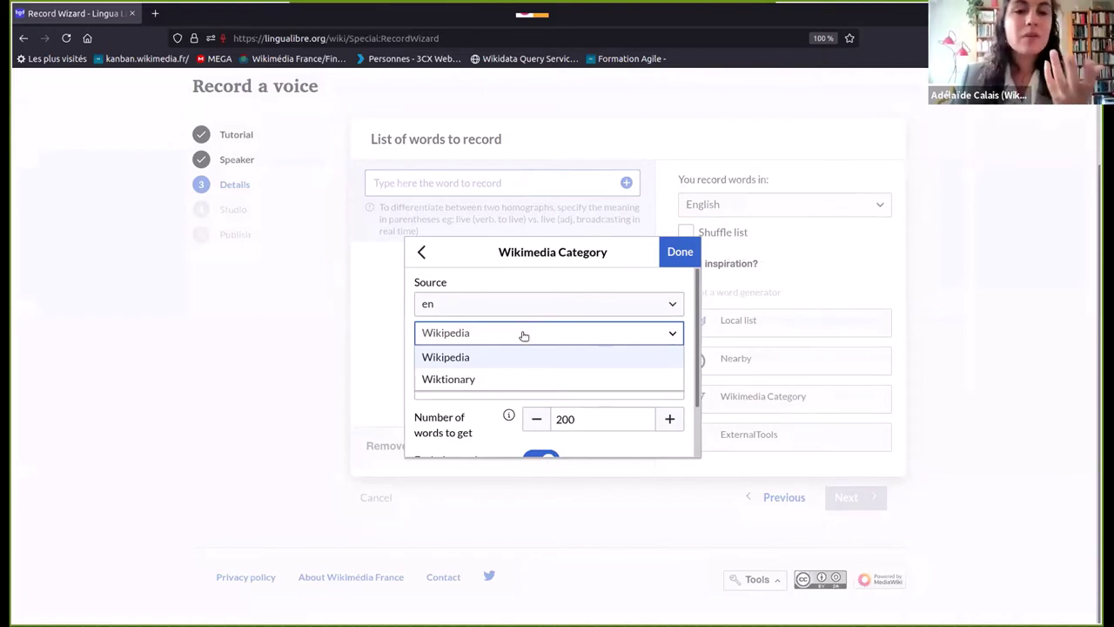
click(516, 380)
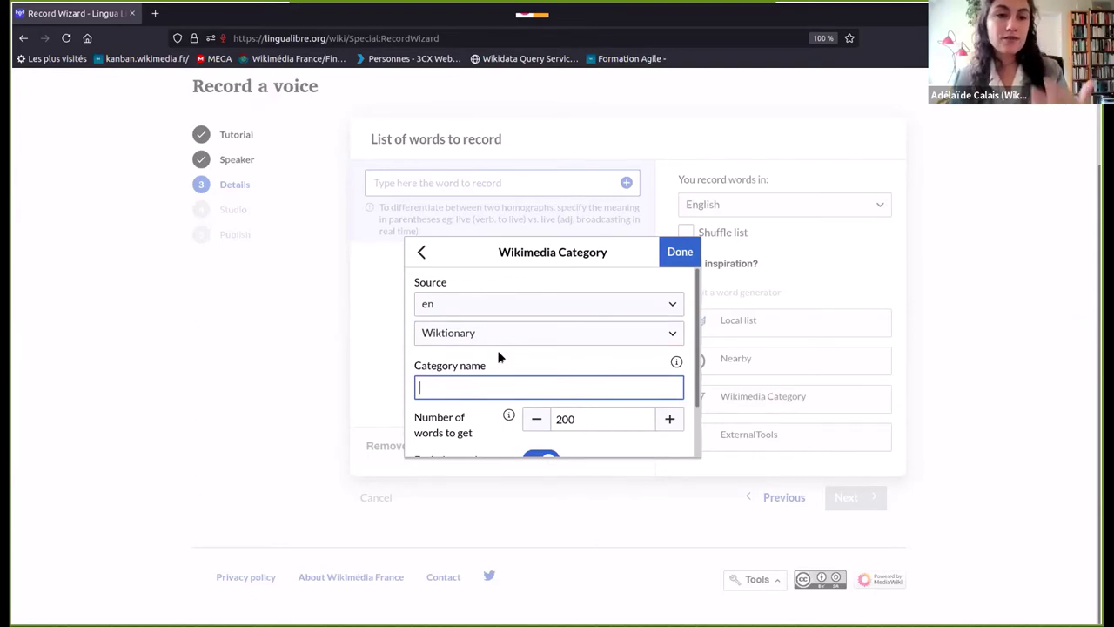
click(422, 254)
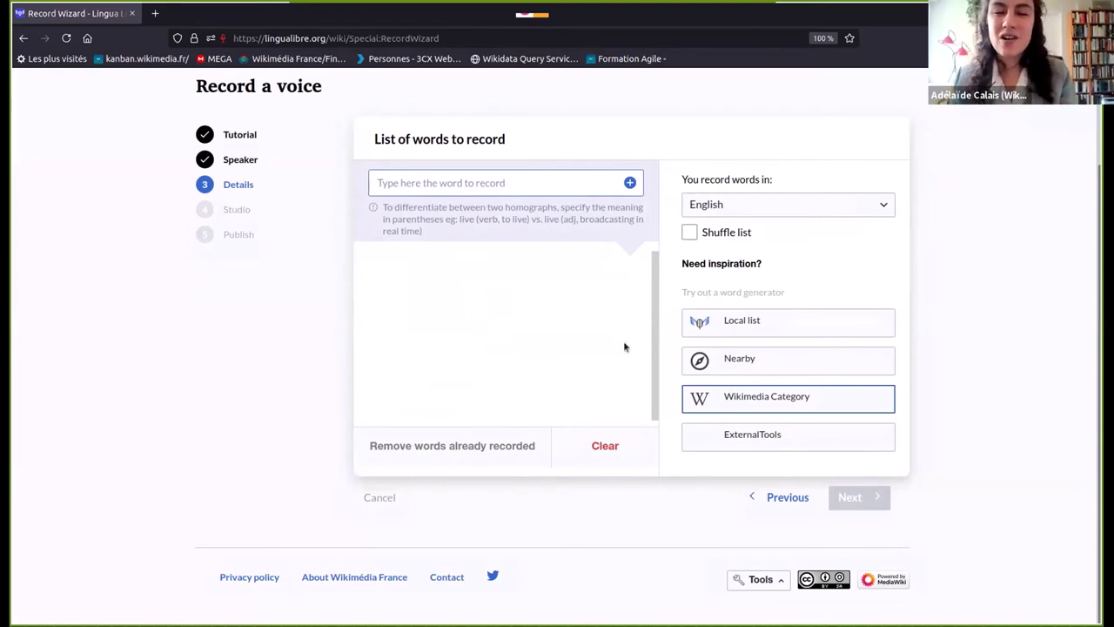
click(729, 436)
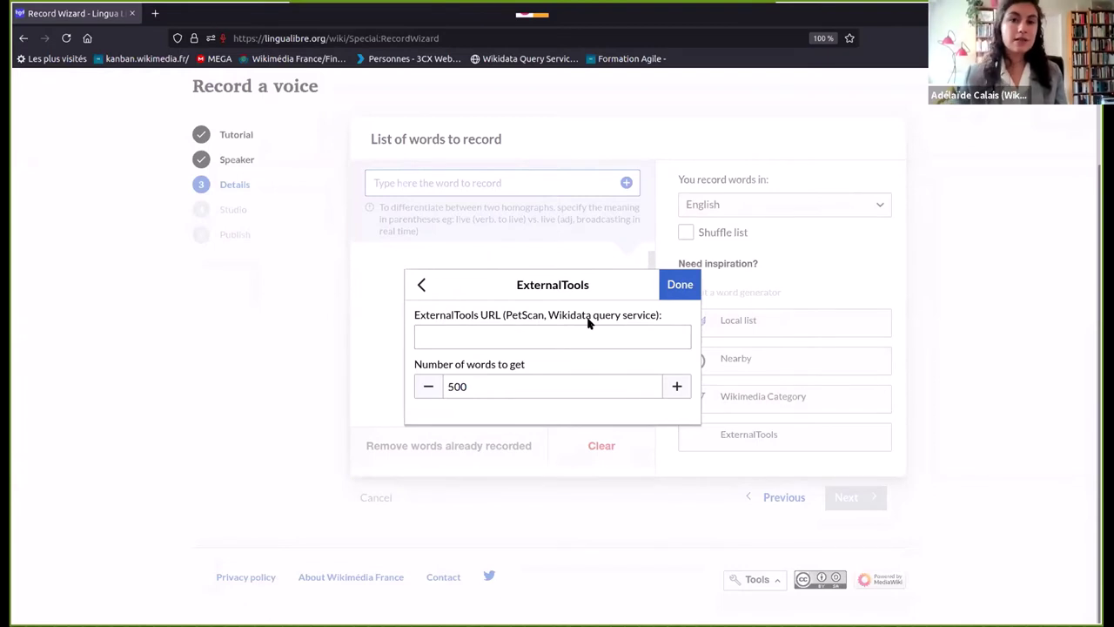
click(419, 287)
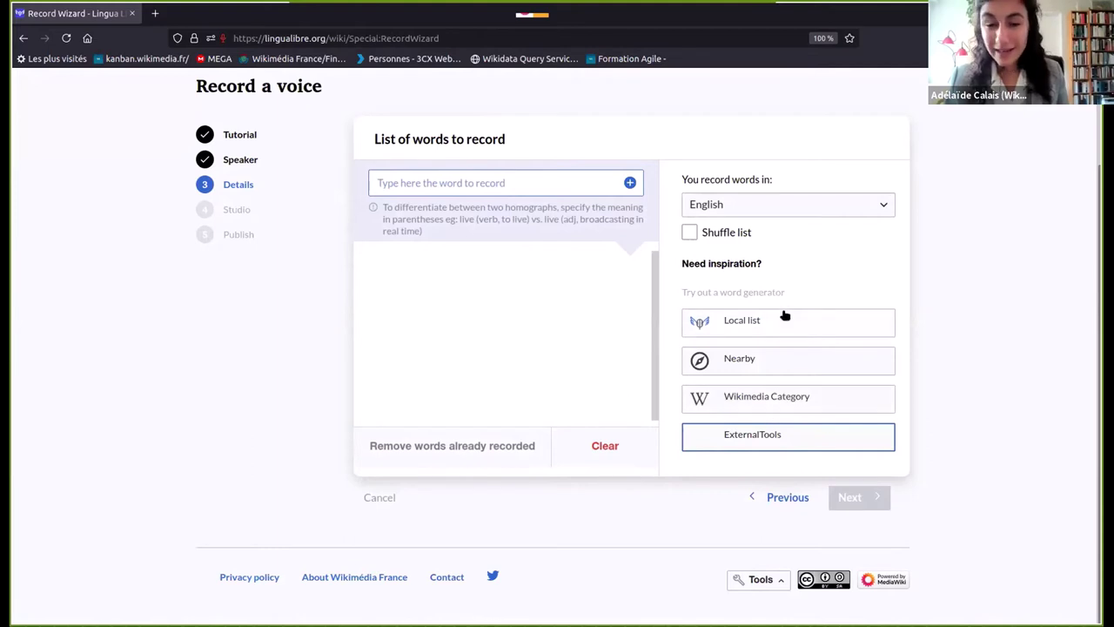
Add the words house and dog to the list of words to record, and continue to the Studio
click(540, 184)
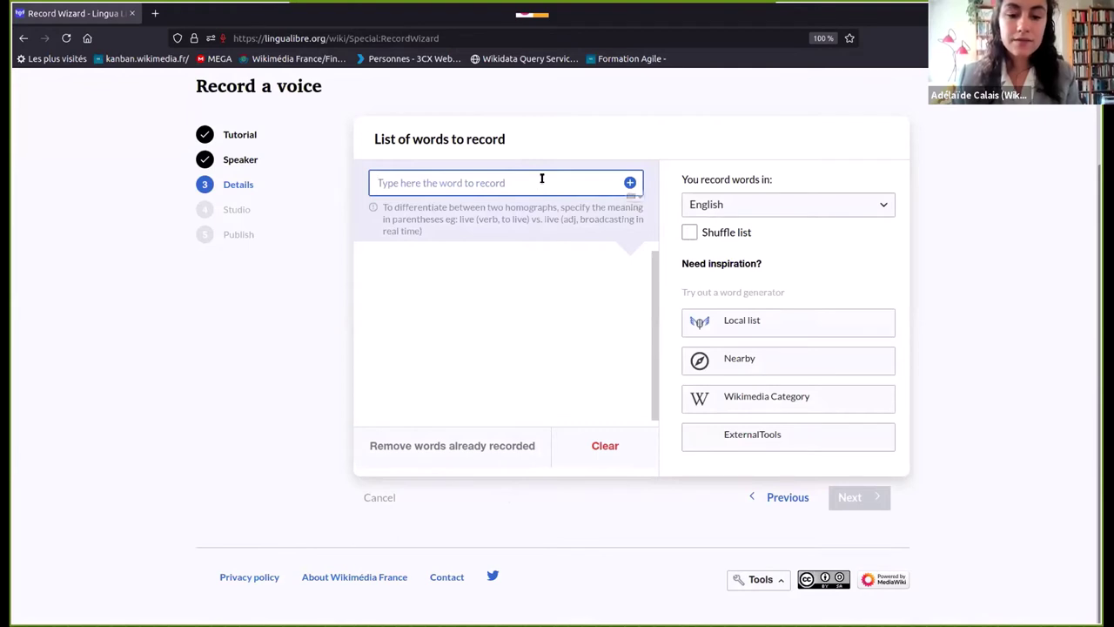
text(house)
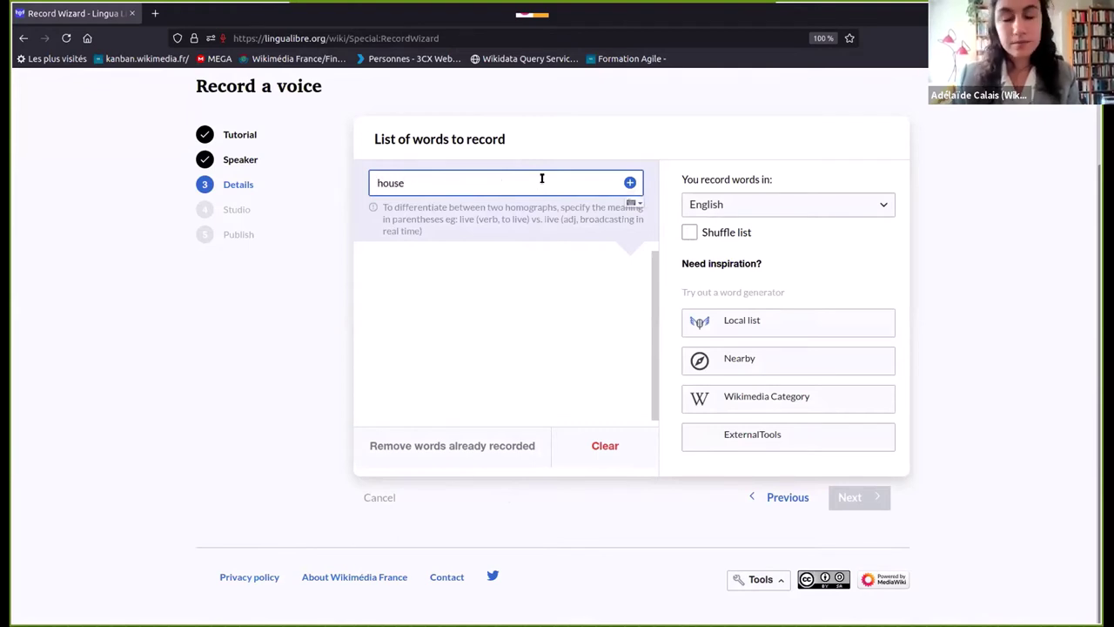
key(Return)
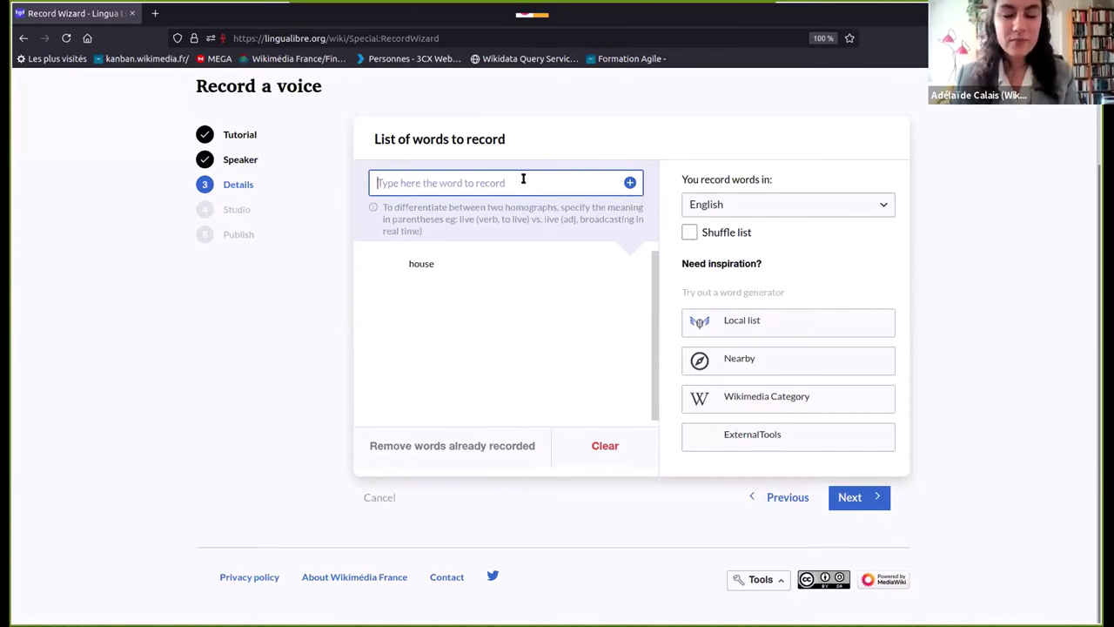
text(dog)
key(Return)
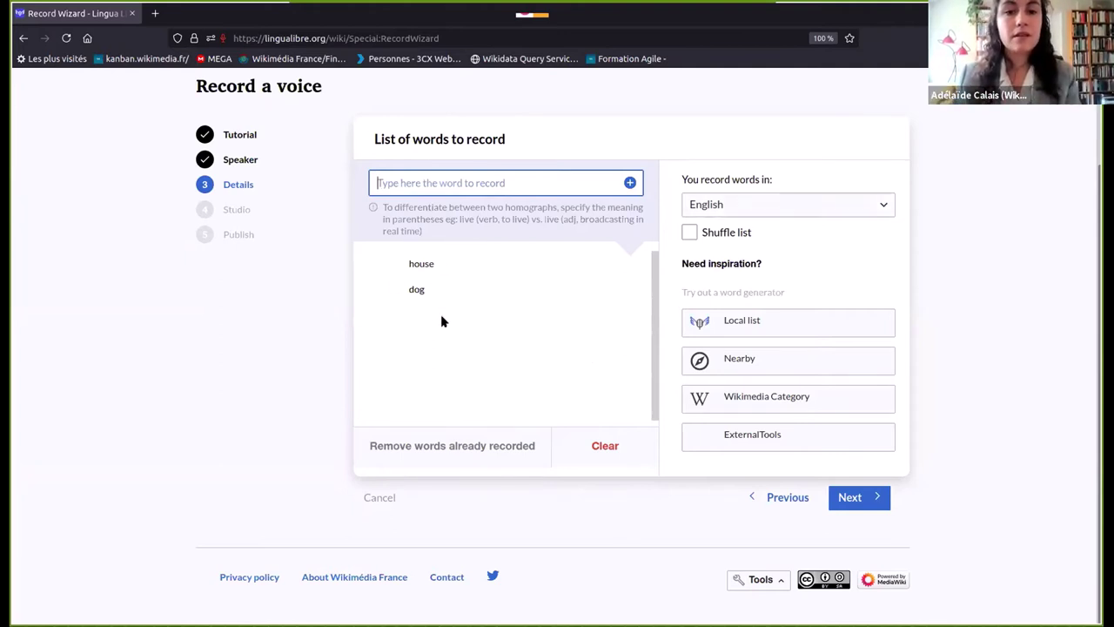
mouse_move(438, 286)
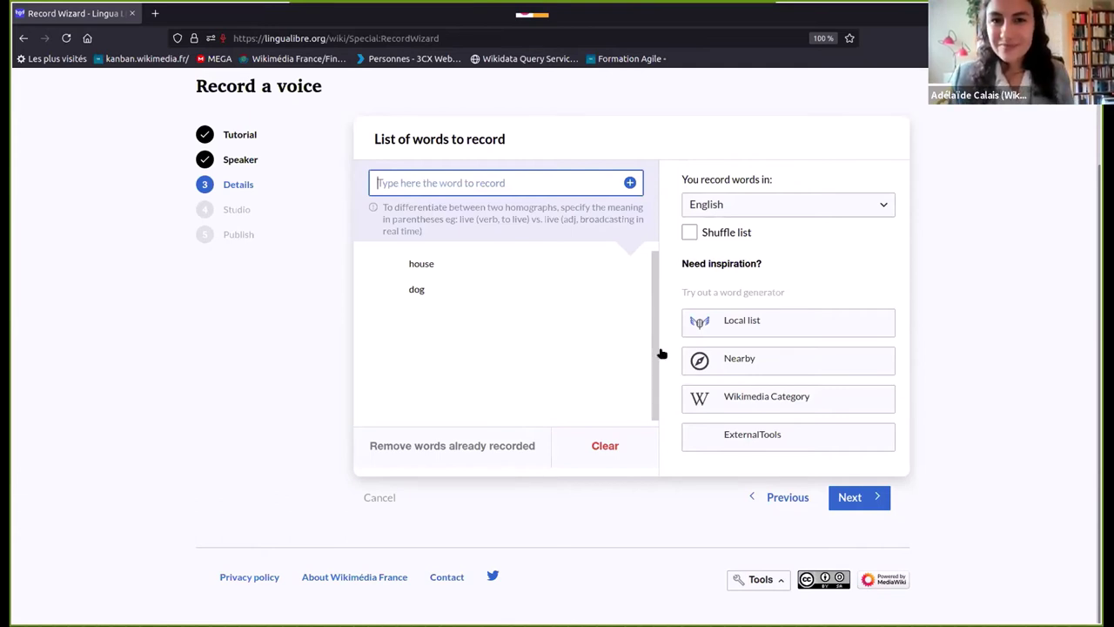
click(851, 499)
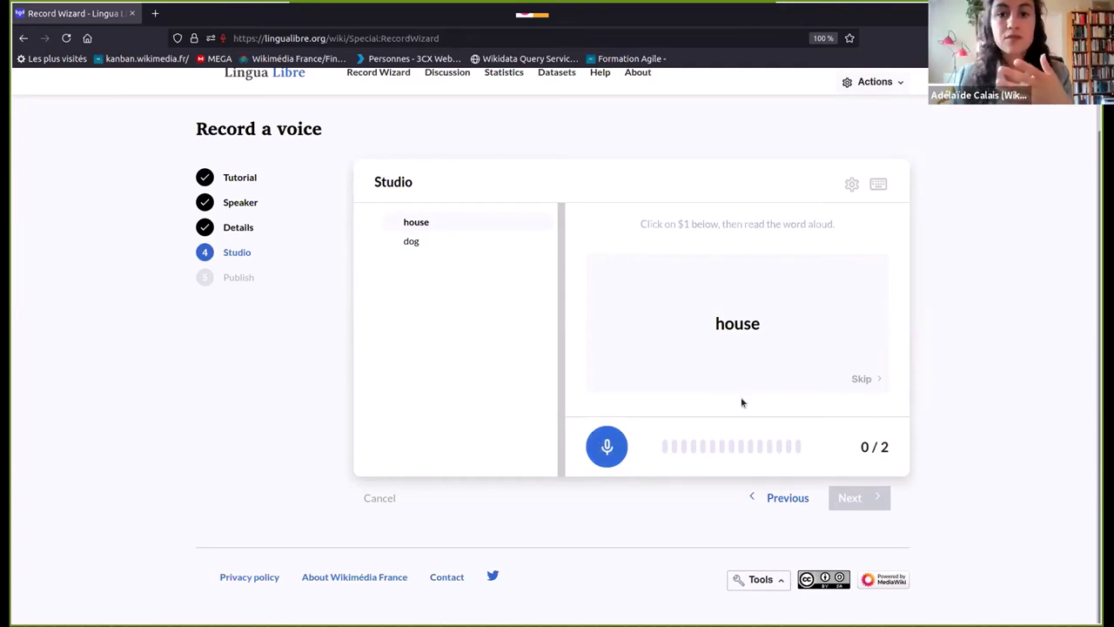
Record the words house and dog in the Studio, and play back the recording of house
click(600, 458)
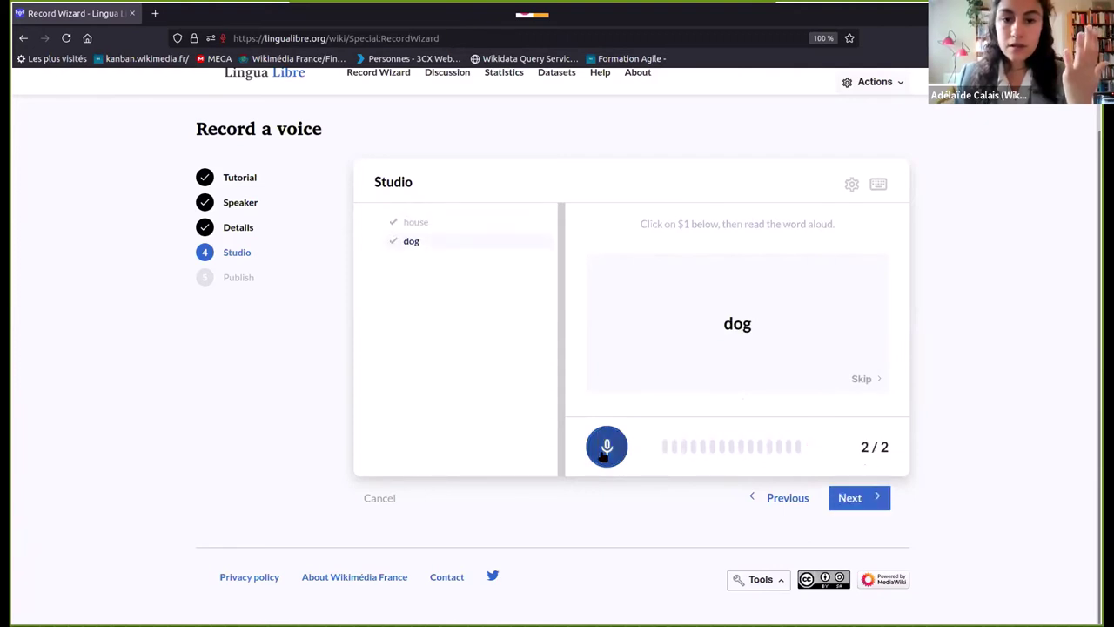
click(605, 448)
click(605, 447)
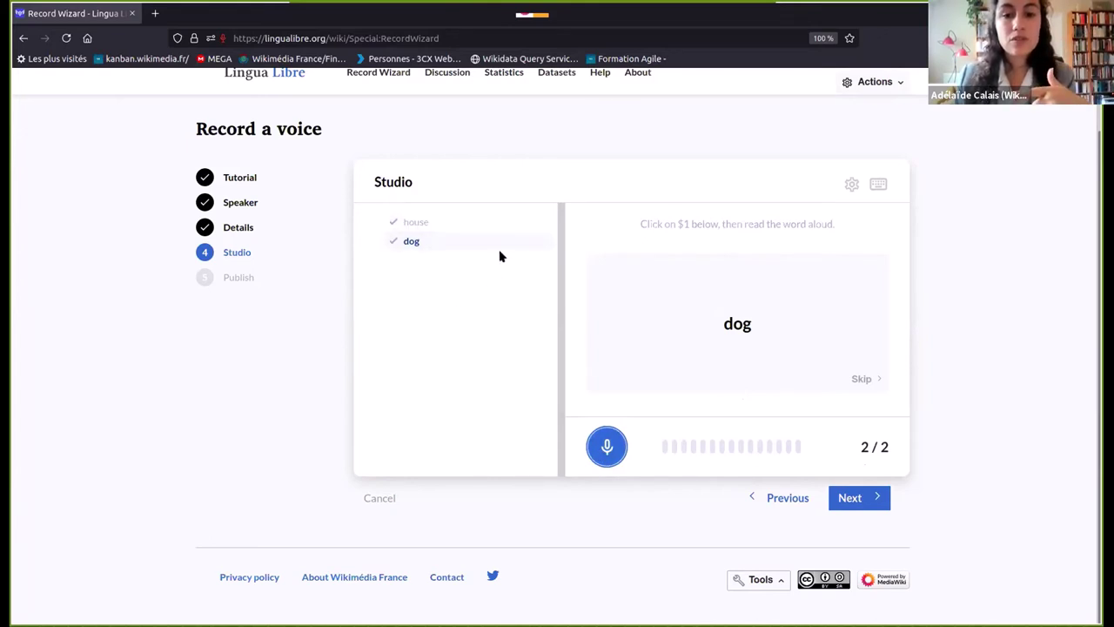
mouse_move(518, 229)
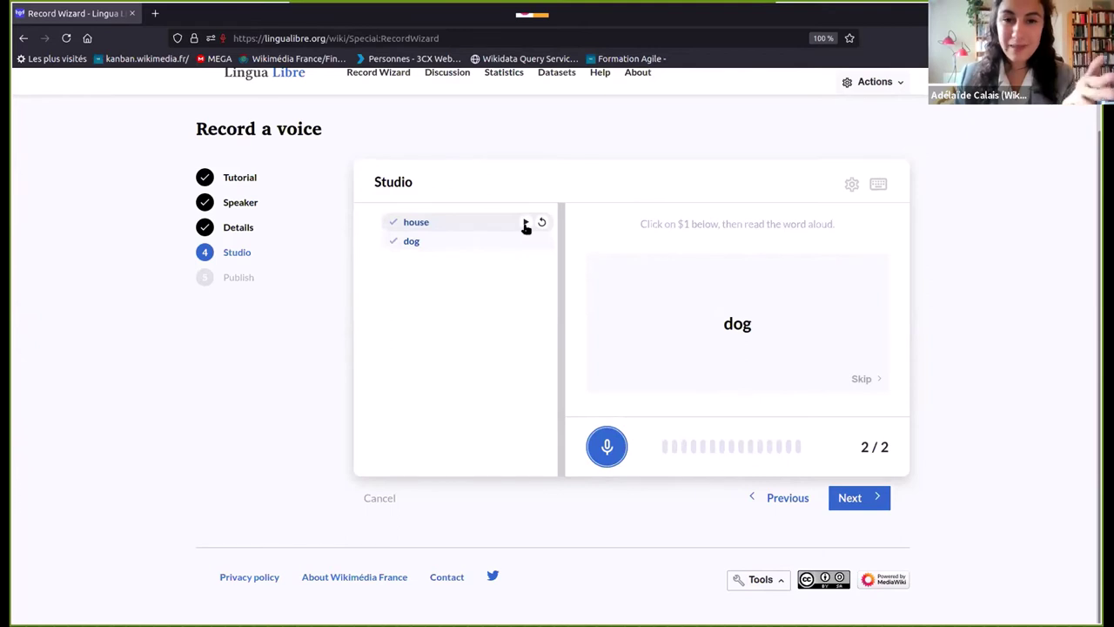
click(525, 224)
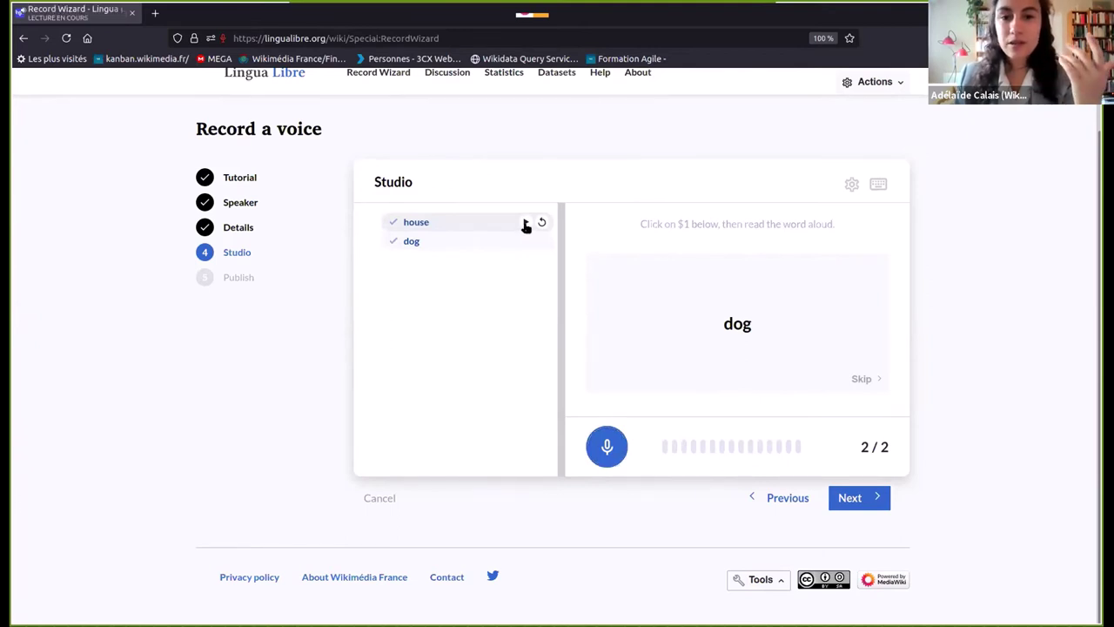
mouse_move(525, 243)
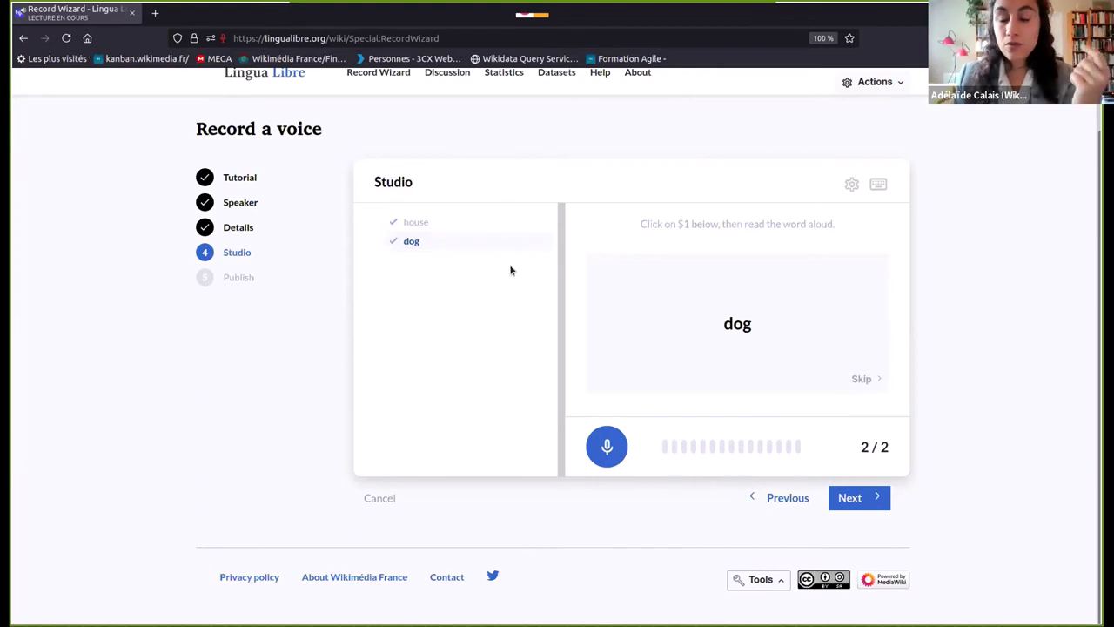
mouse_move(511, 221)
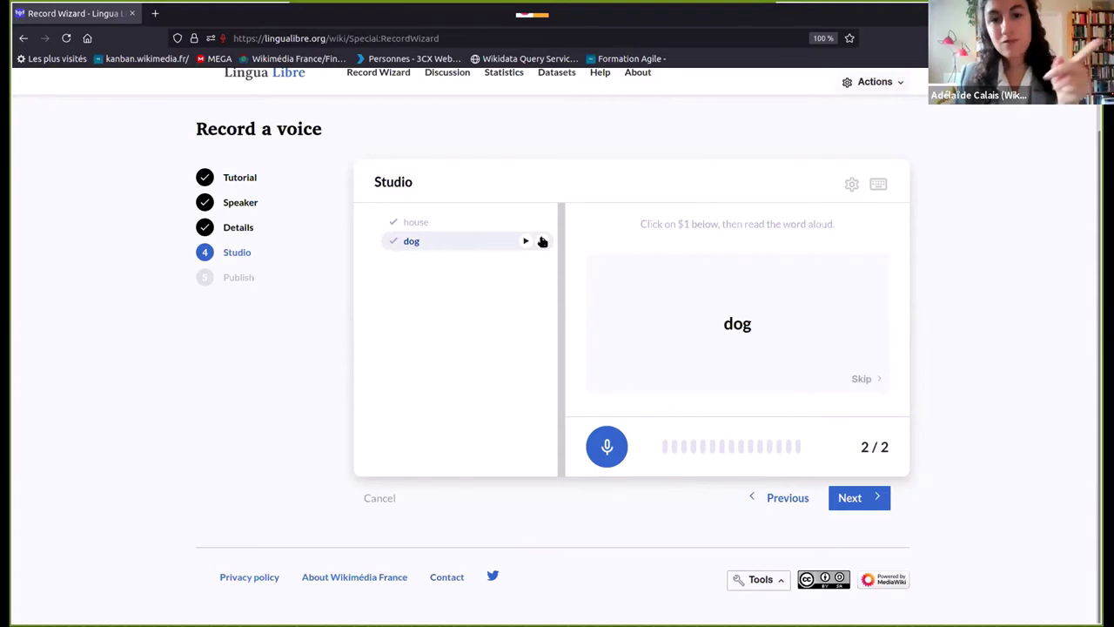
Discard the recording of dog, record the word again, and continue to the publication stage
click(542, 242)
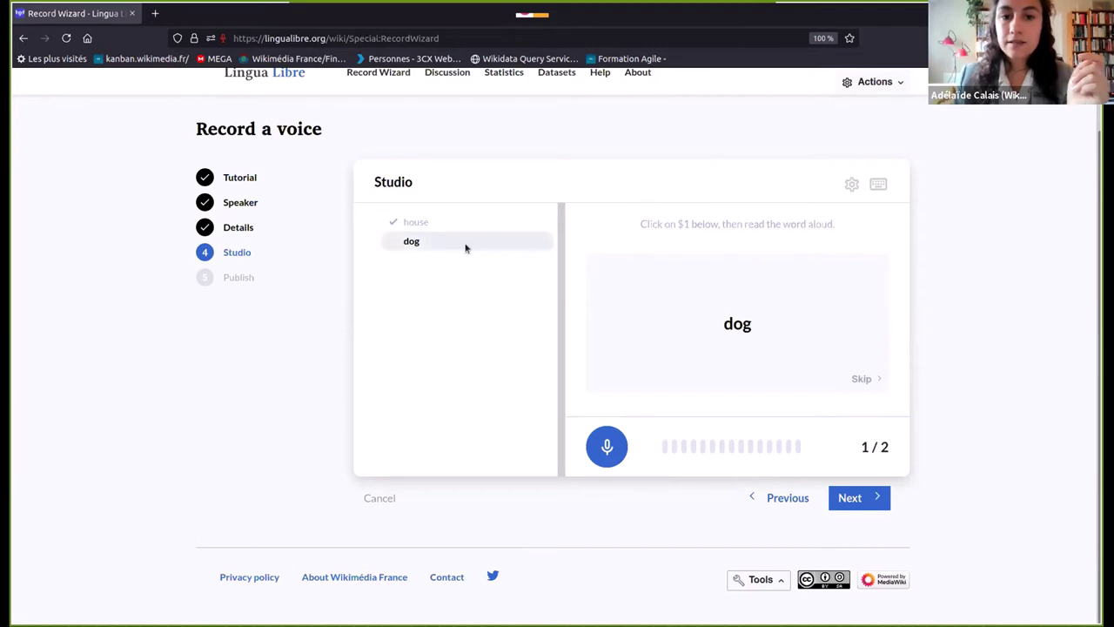
click(606, 447)
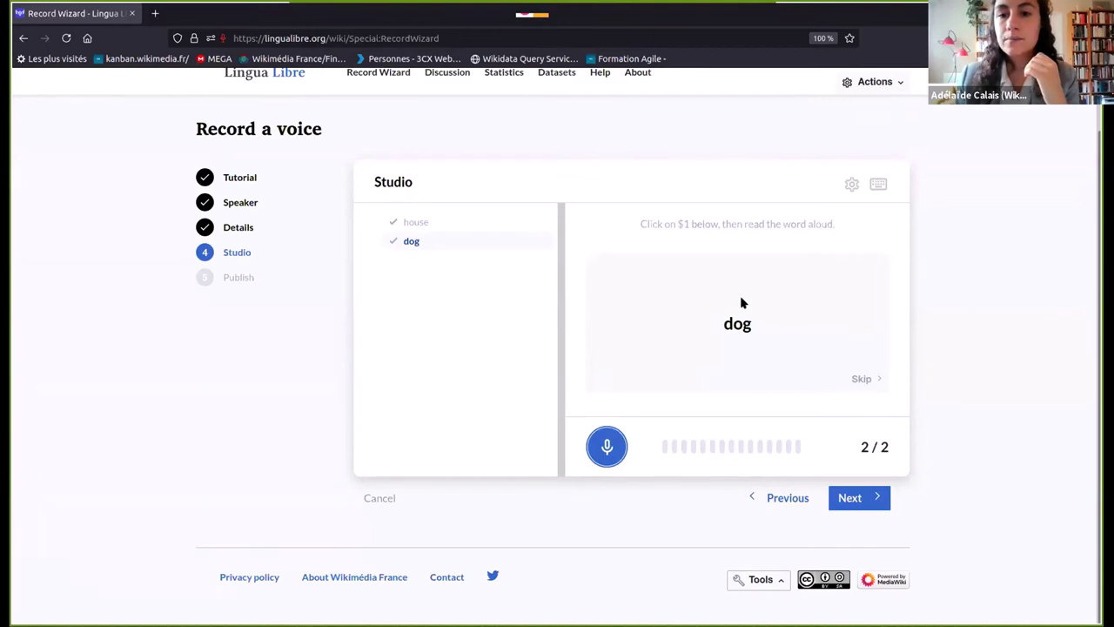
click(841, 498)
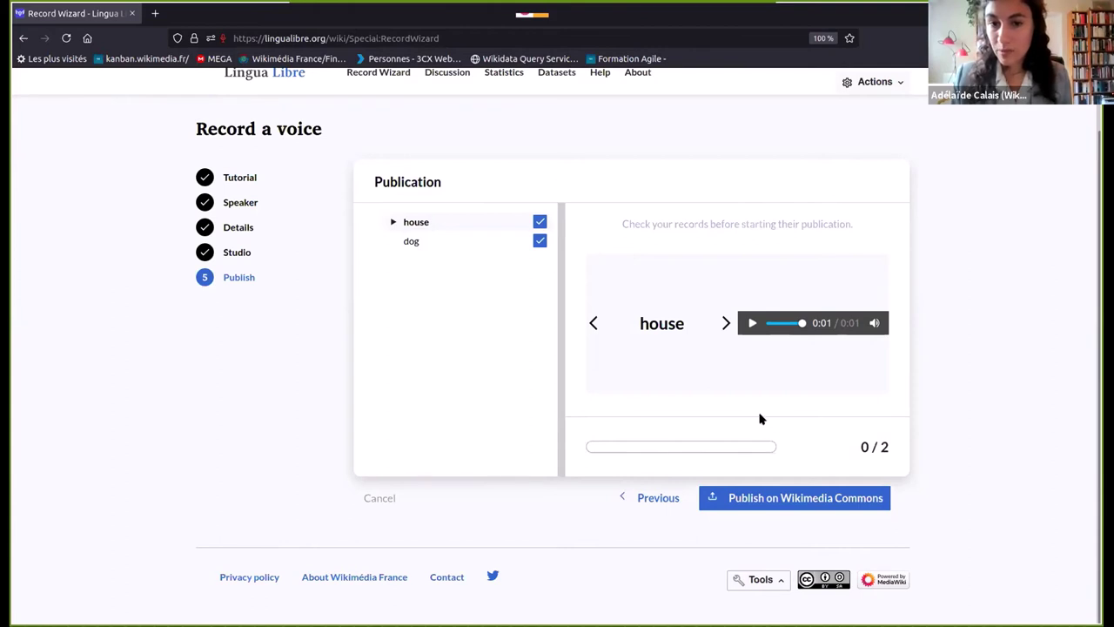
Publish the house and dog recordings on Wikimedia Commons, retrying the failed upload
click(755, 503)
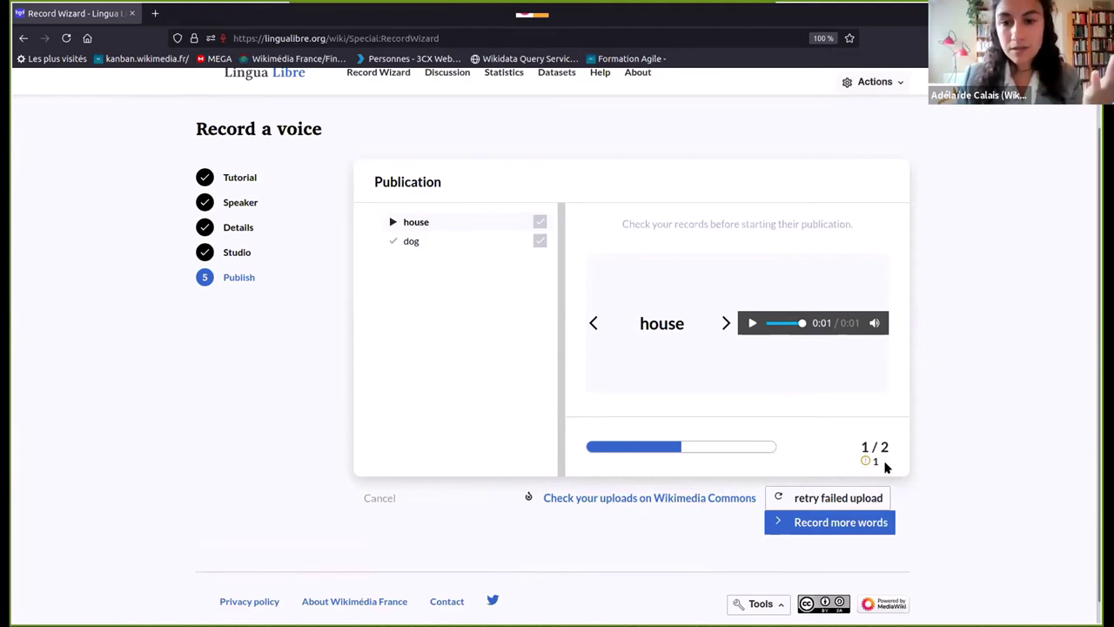
click(809, 500)
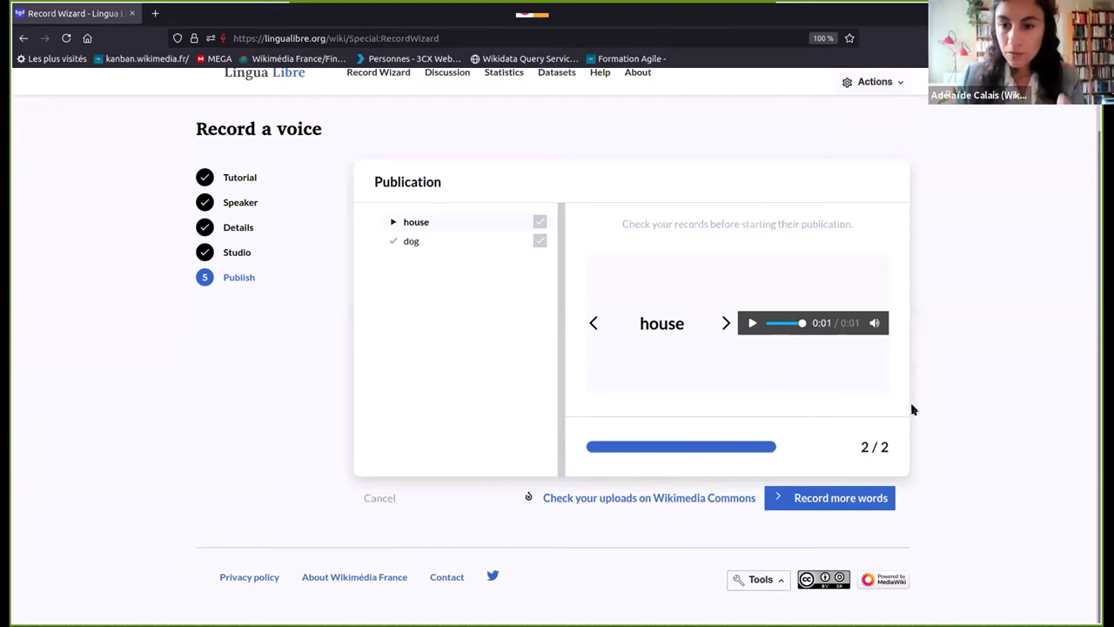
drag(857, 445, 899, 448)
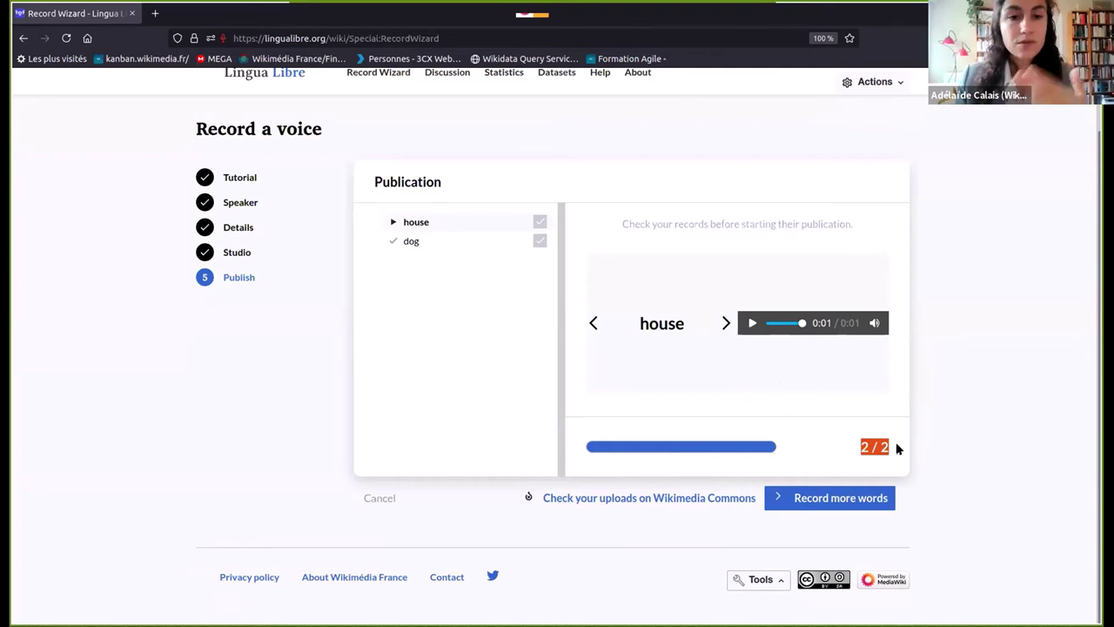
click(898, 449)
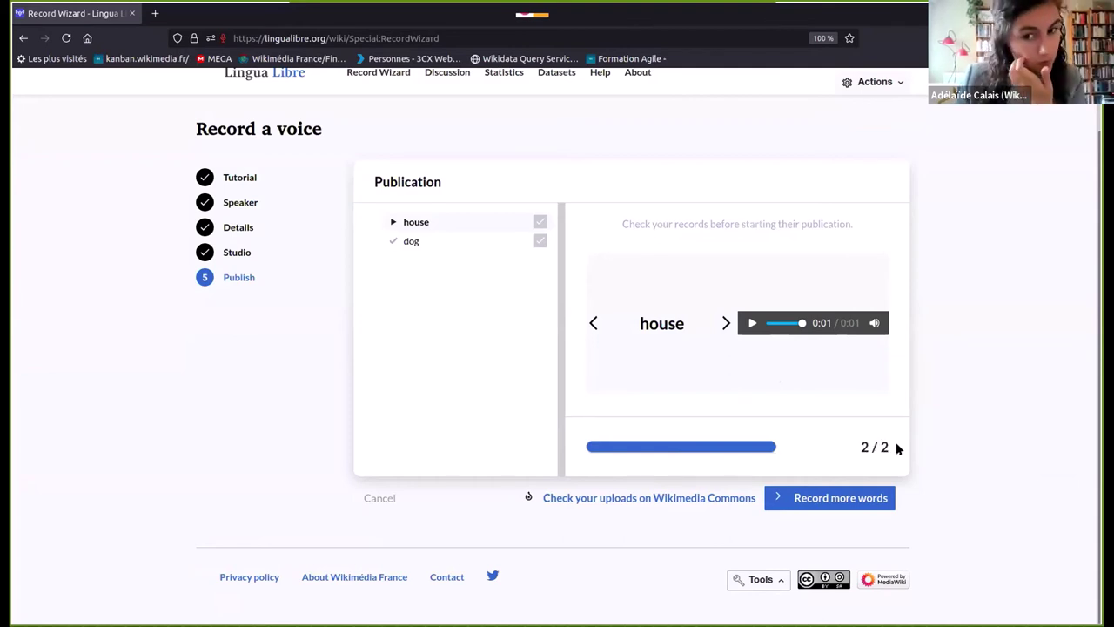
Check the uploads list on Wikimedia Commons and open the file page of the English house recording
click(739, 504)
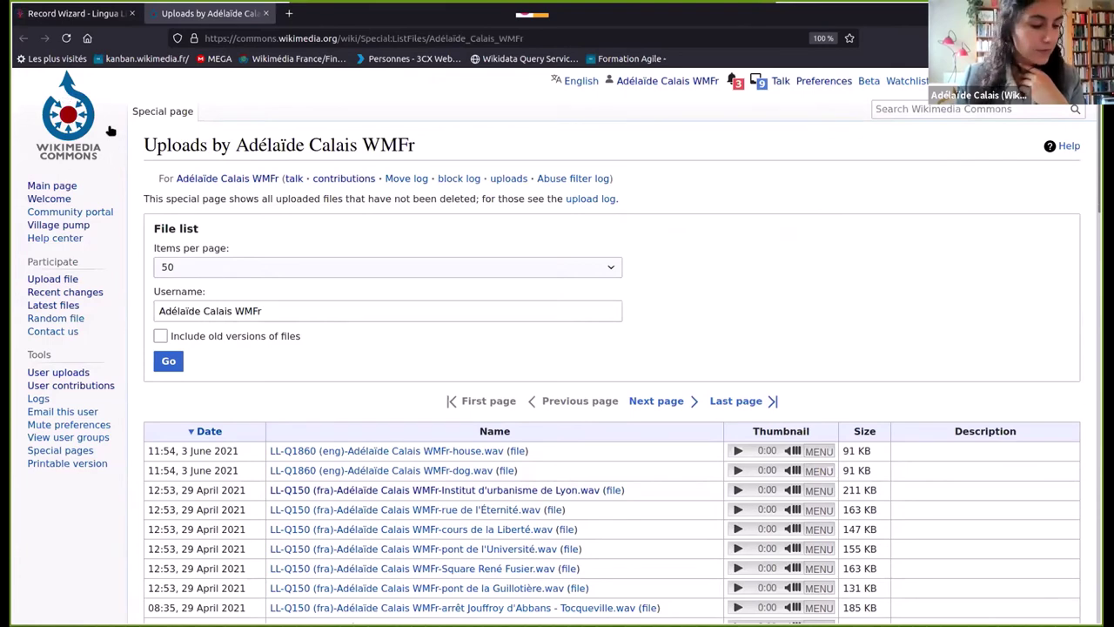
scroll(512, 272, down, 1)
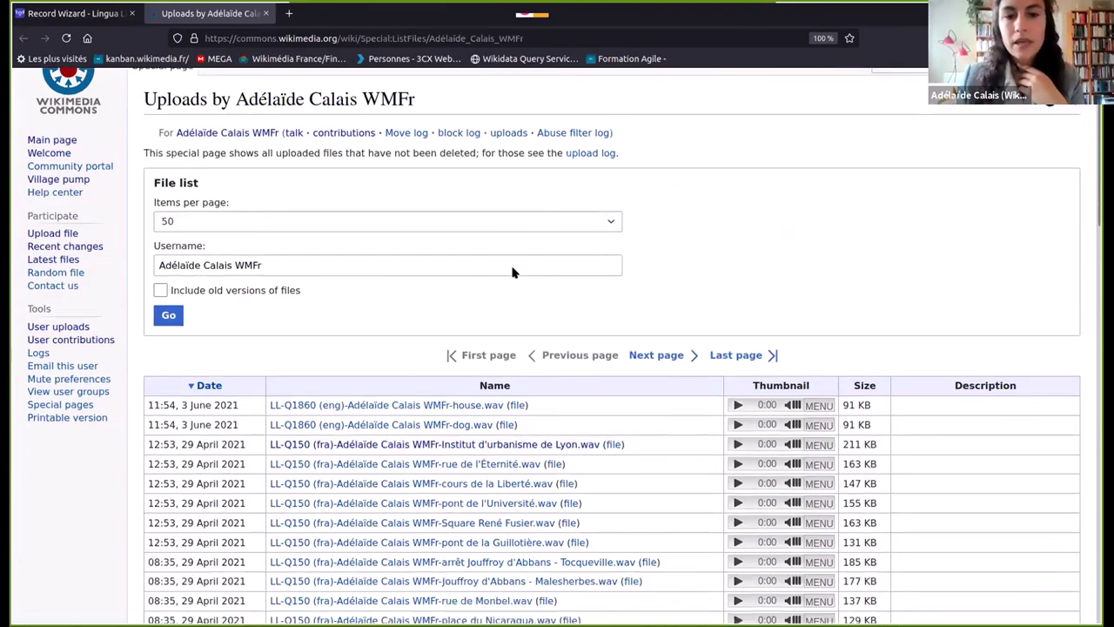
scroll(512, 273, down, 2)
scroll(457, 296, down, 1)
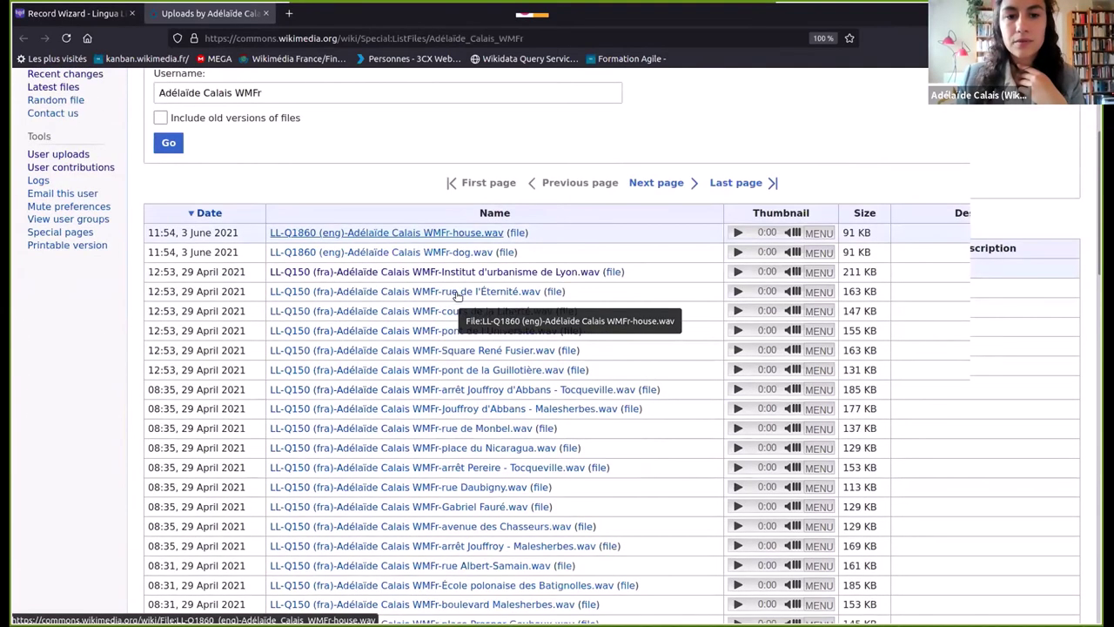
scroll(457, 296, up, 3)
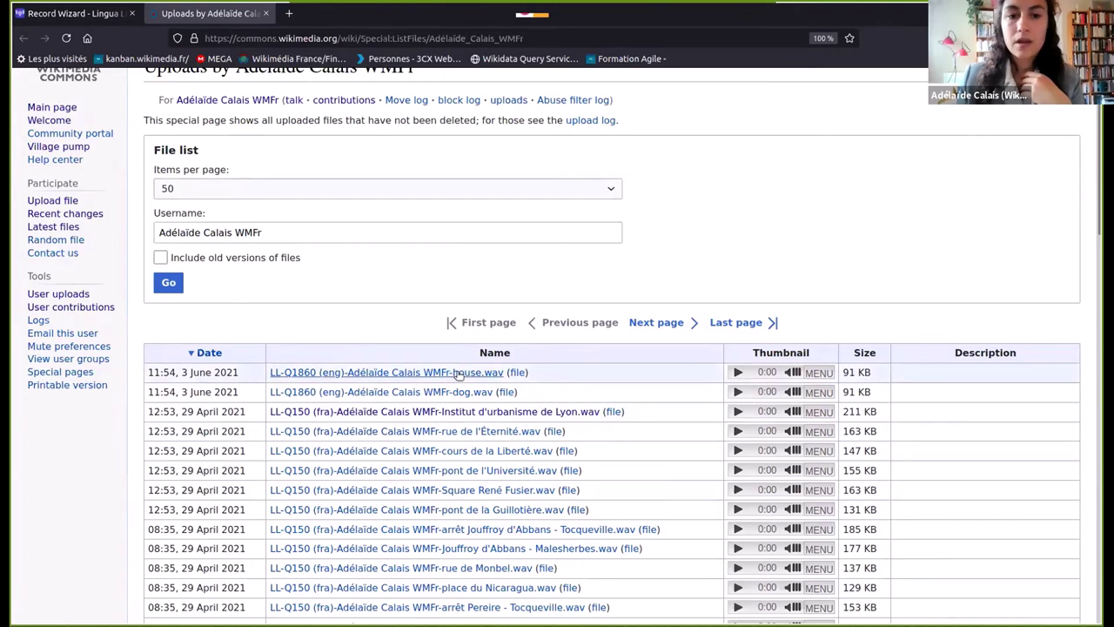
click(387, 372)
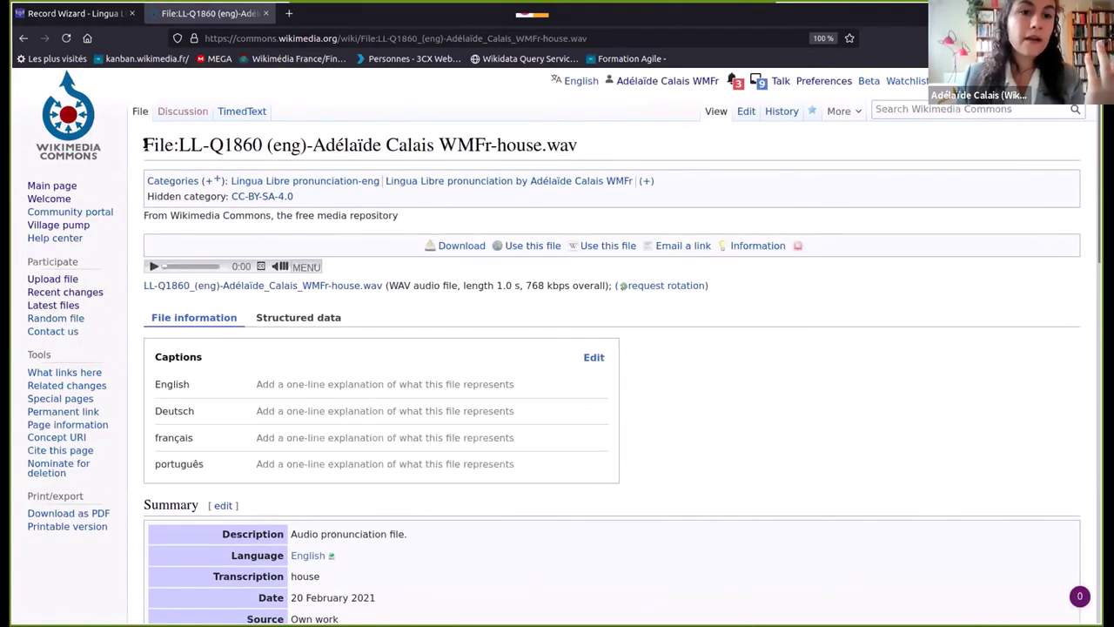
Examine the title and web address of the house recording's file page, and return to the Record Wizard
drag(143, 144, 608, 156)
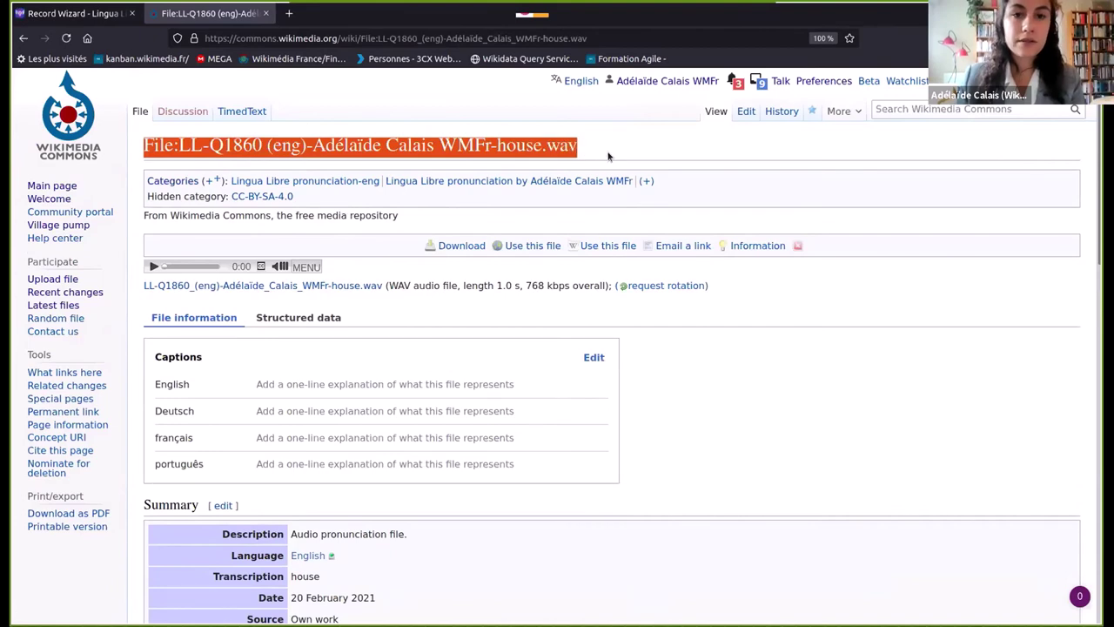
double_click(579, 38)
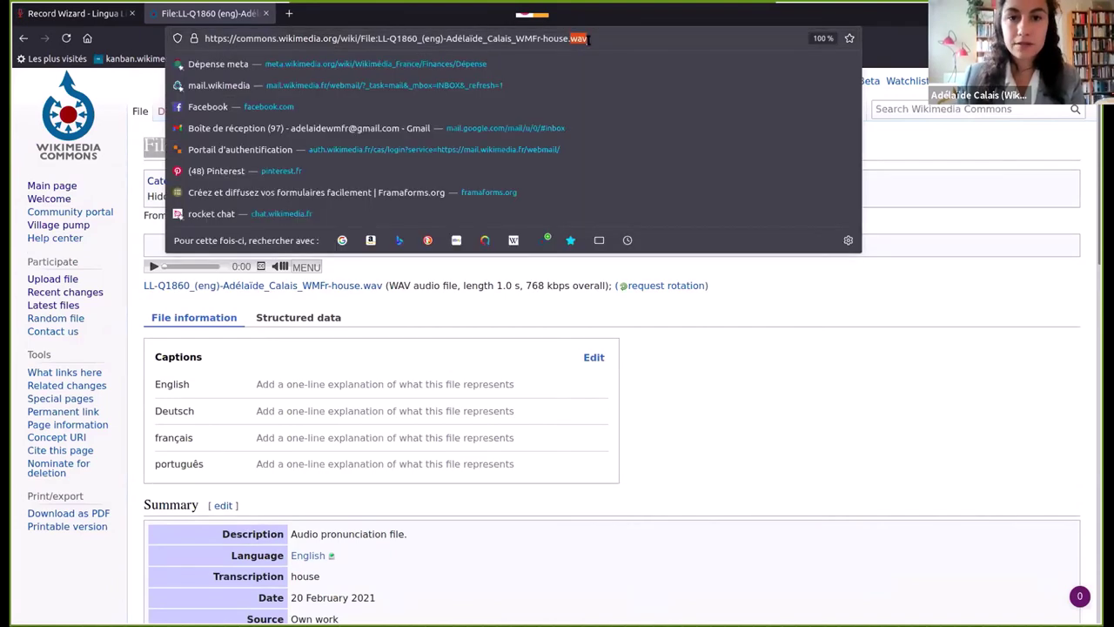
click(686, 345)
click(77, 13)
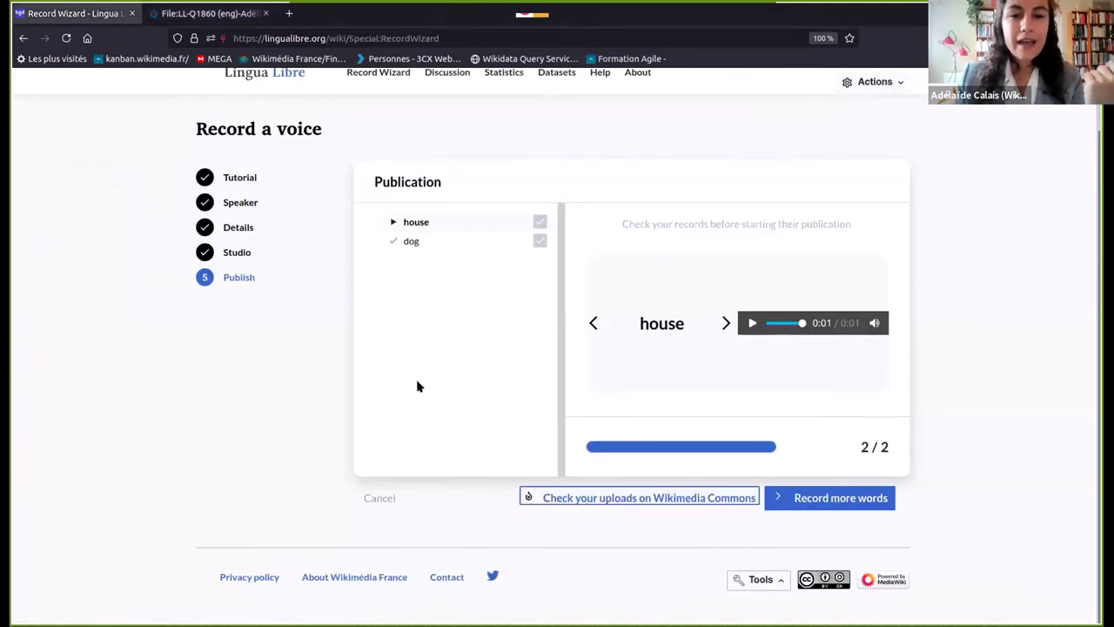
scroll(414, 421, up, 1)
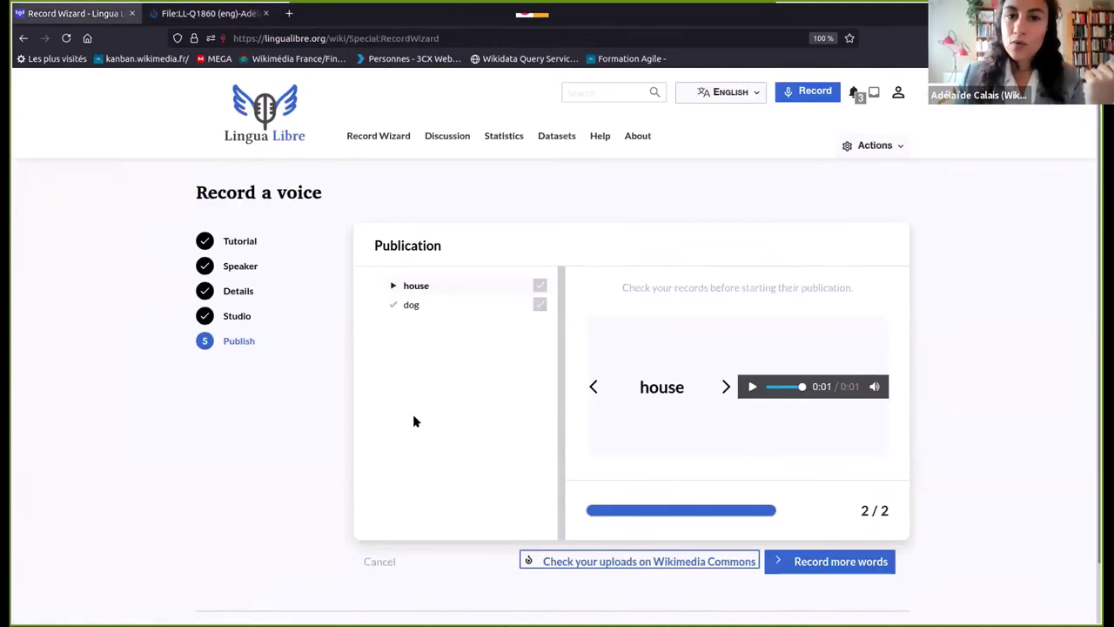
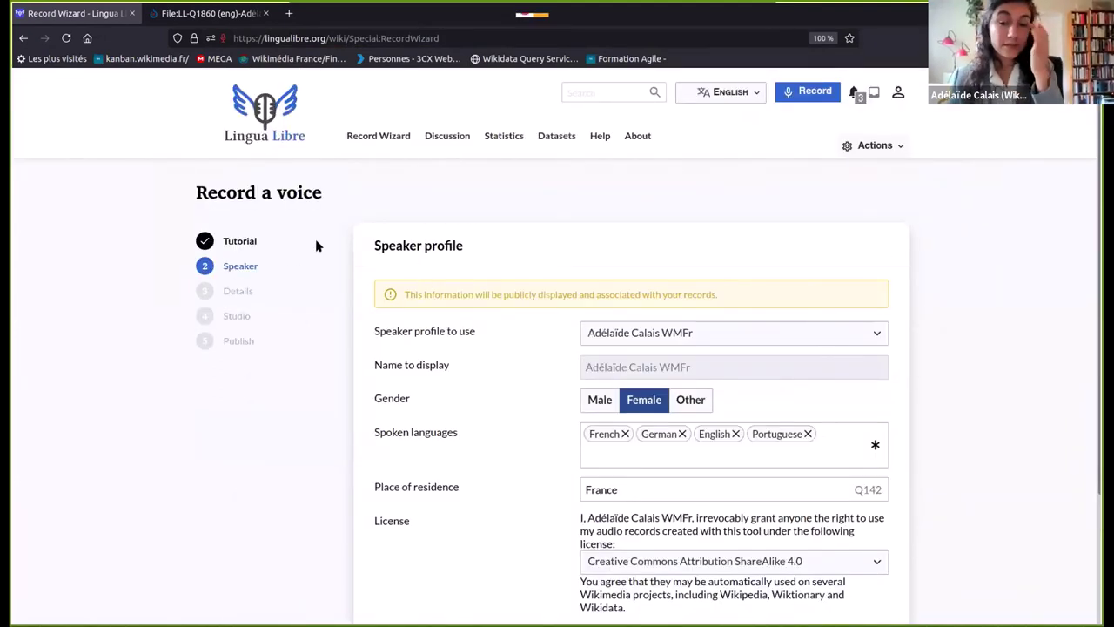
Switch the speaker profile to creating a new speaker and check the saved speakers available for selection
scroll(371, 266, down, 1)
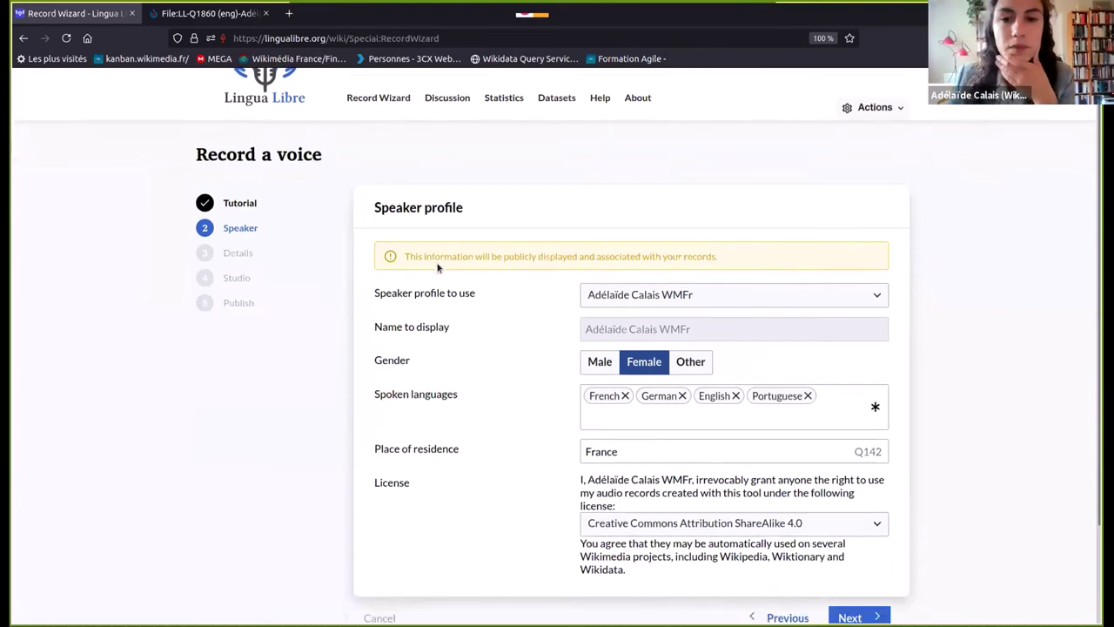
click(627, 294)
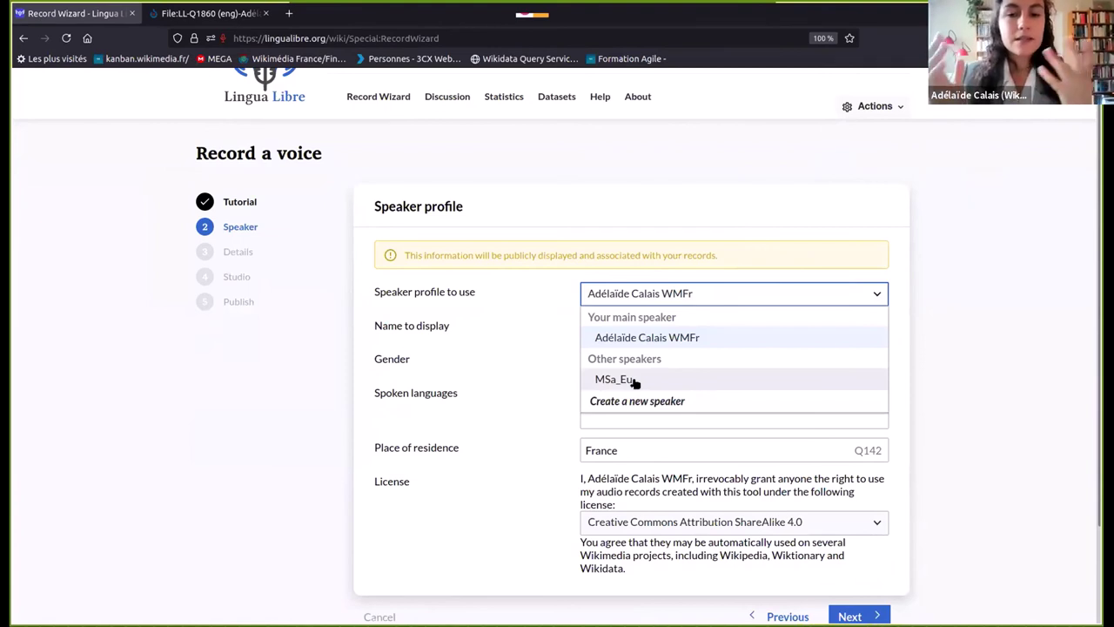
click(649, 402)
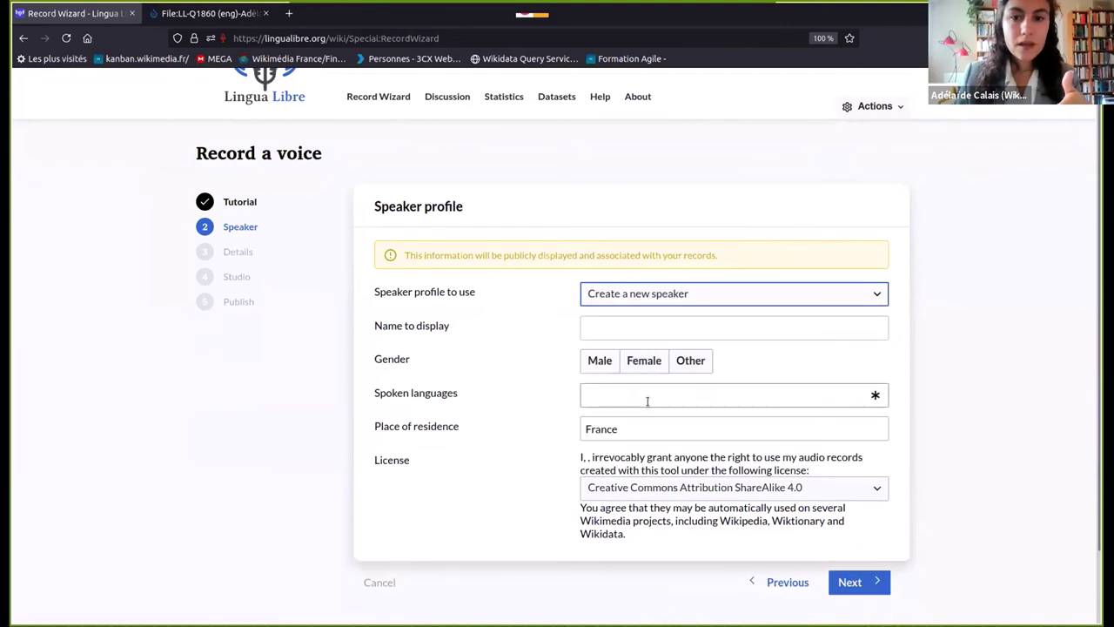
click(675, 298)
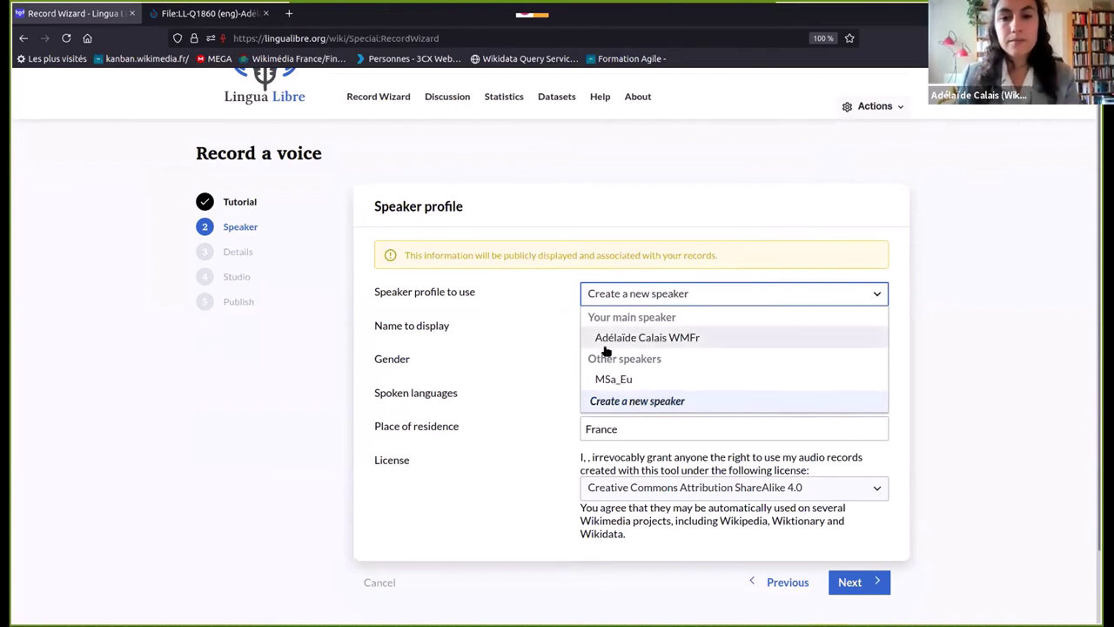
click(515, 340)
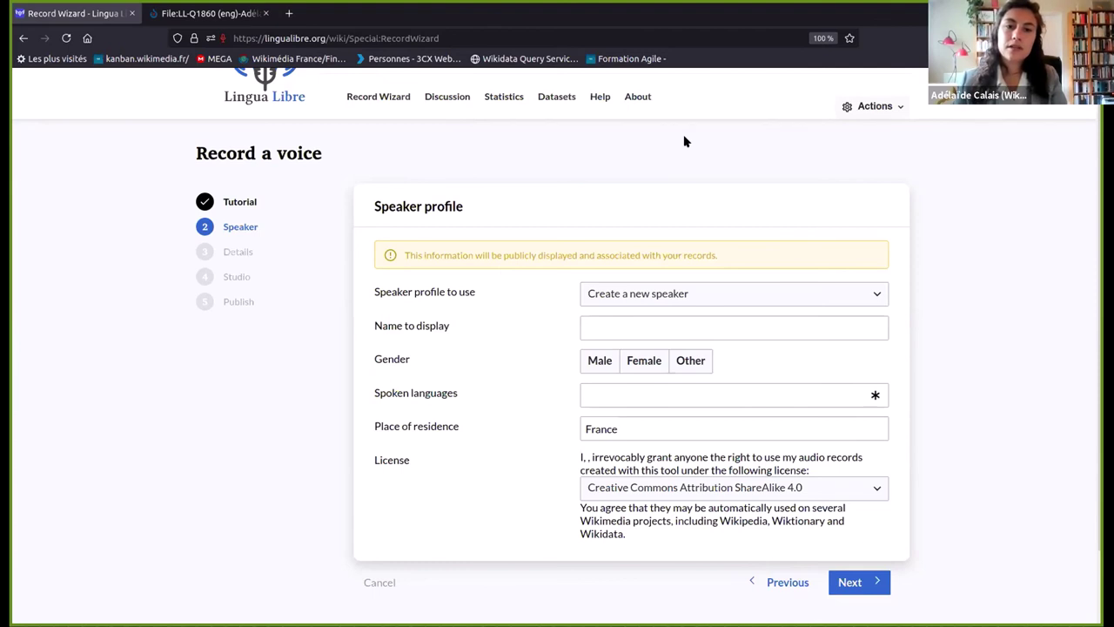
Switch back to the main speaker profile and continue to the list of words to record
click(860, 581)
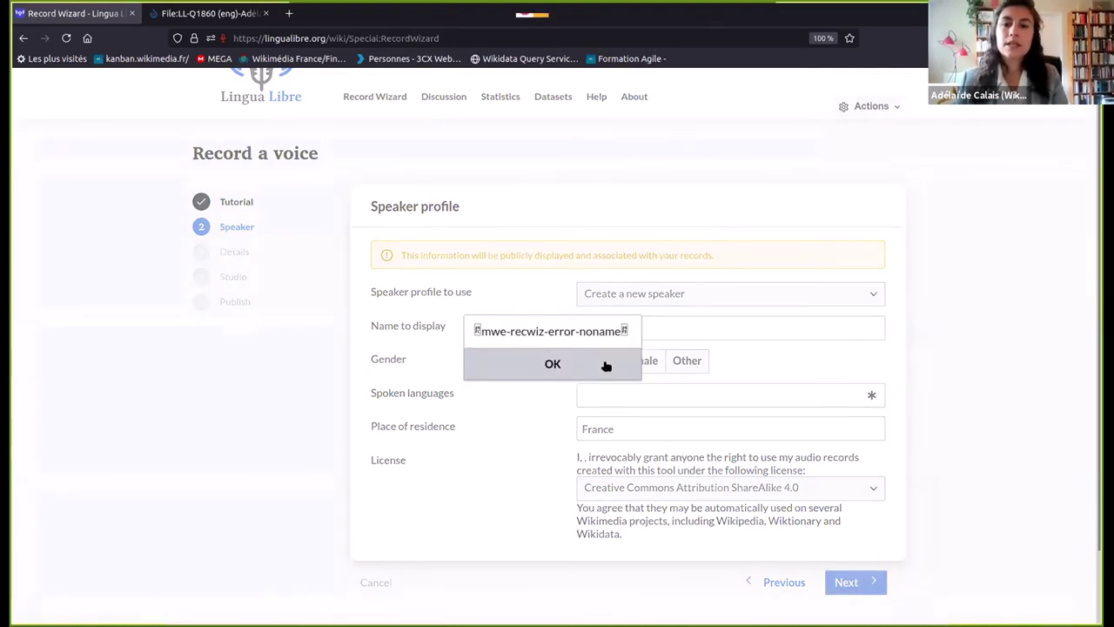
click(606, 366)
click(843, 294)
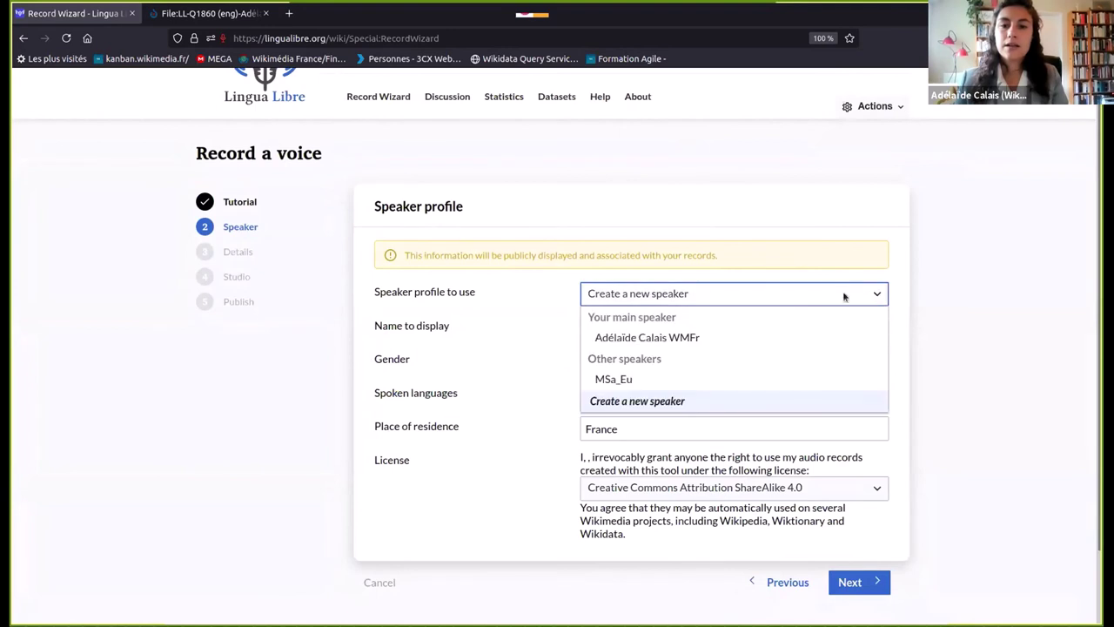
click(754, 340)
scroll(868, 531, down, 2)
click(880, 508)
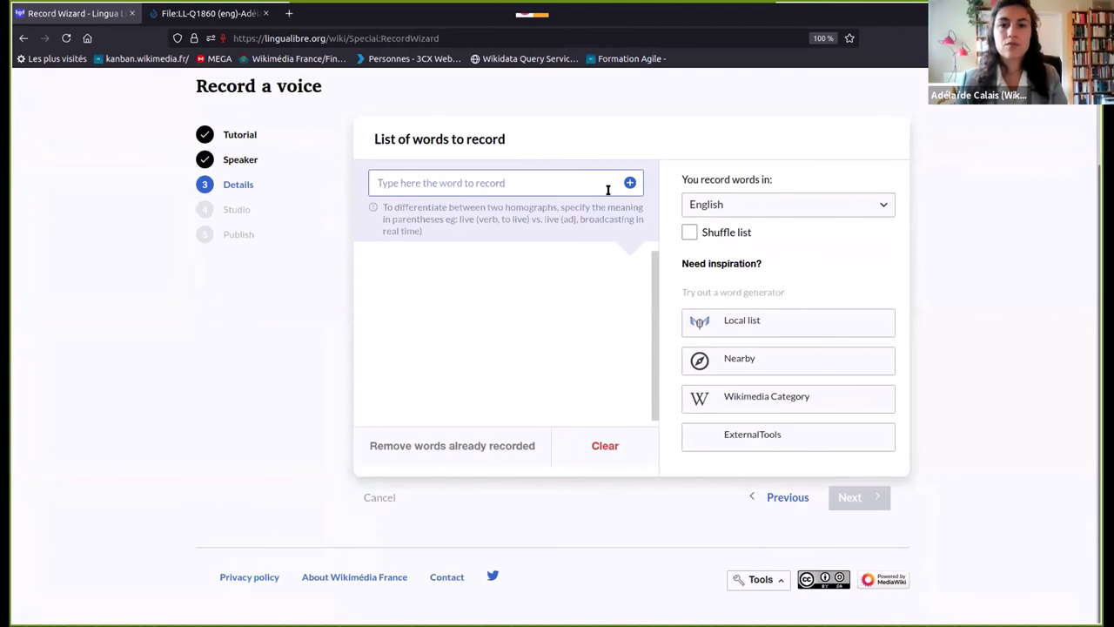
Load the local list "Eng/380 words without audio on Wiktionaries" into the English words to record
click(546, 183)
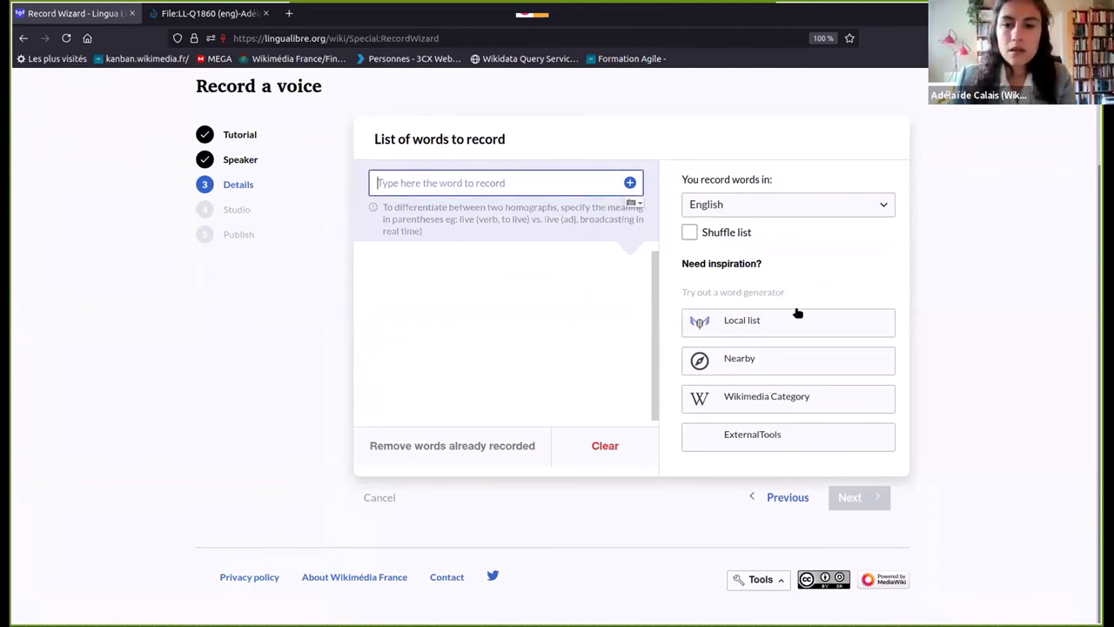
click(827, 323)
text(eng/)
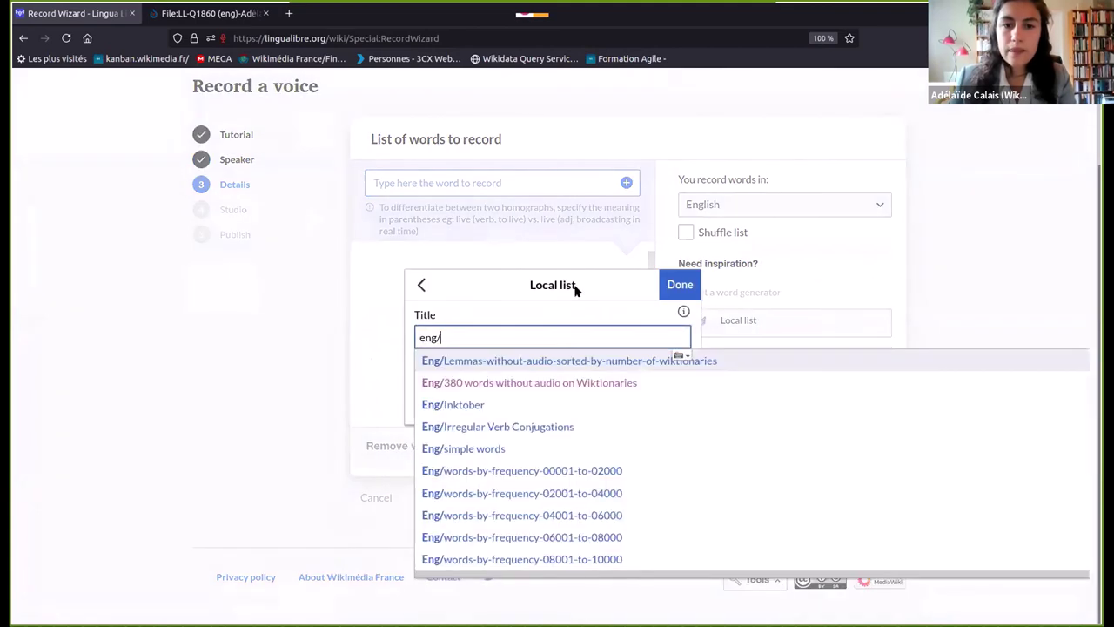
click(535, 383)
click(661, 290)
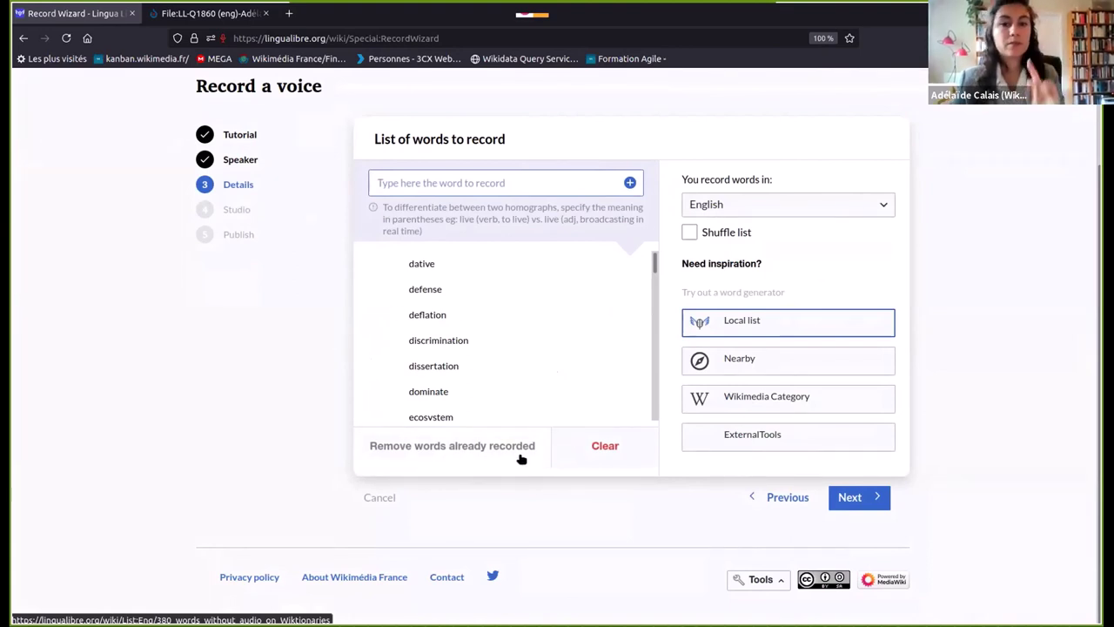
click(246, 403)
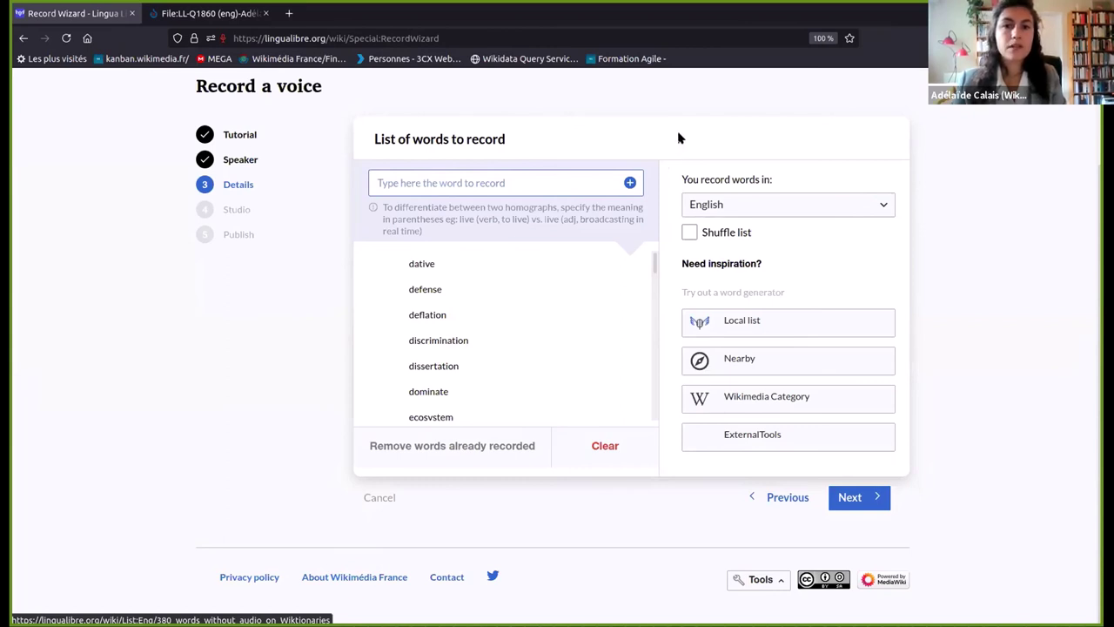
Open the Lingua Libre Chat room and look over its introduction and table of contents
scroll(438, 140, up, 2)
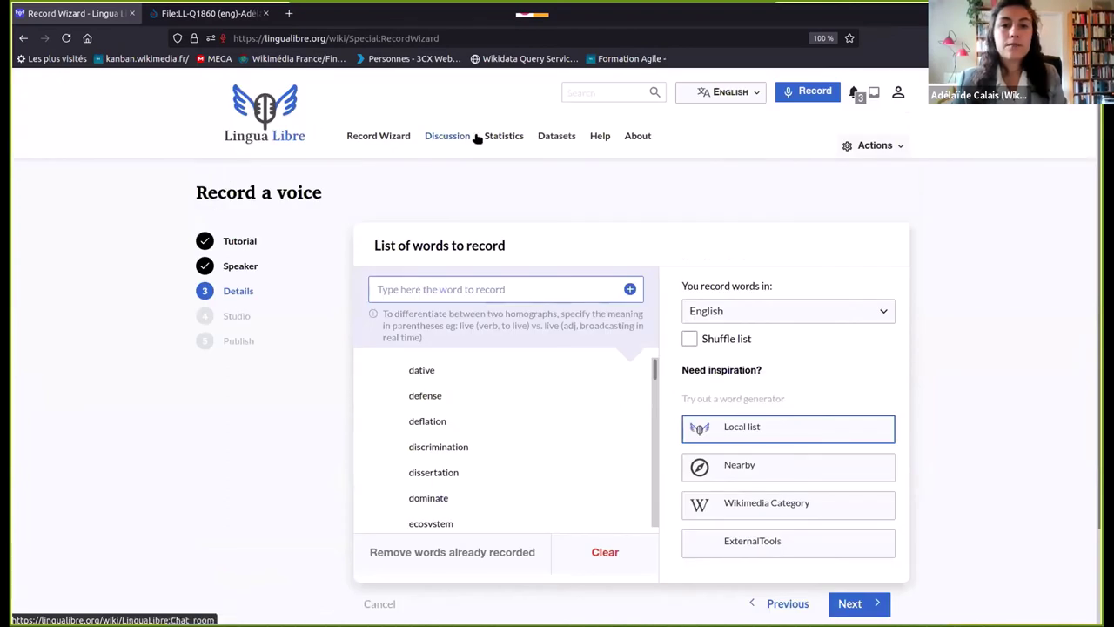
click(448, 135)
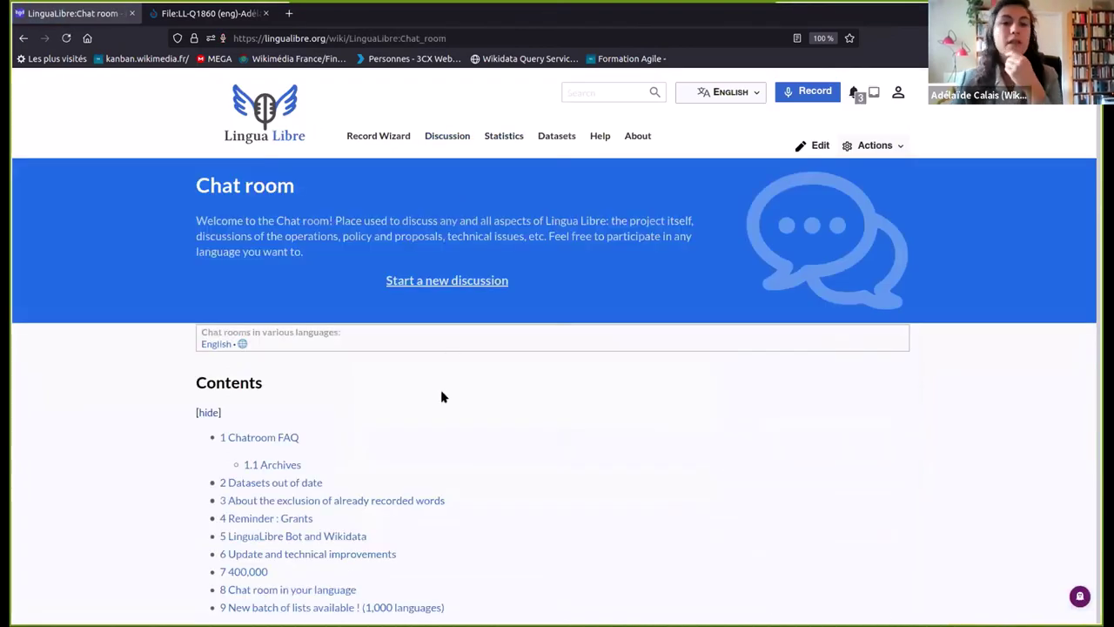
scroll(442, 397, down, 3)
scroll(441, 397, up, 3)
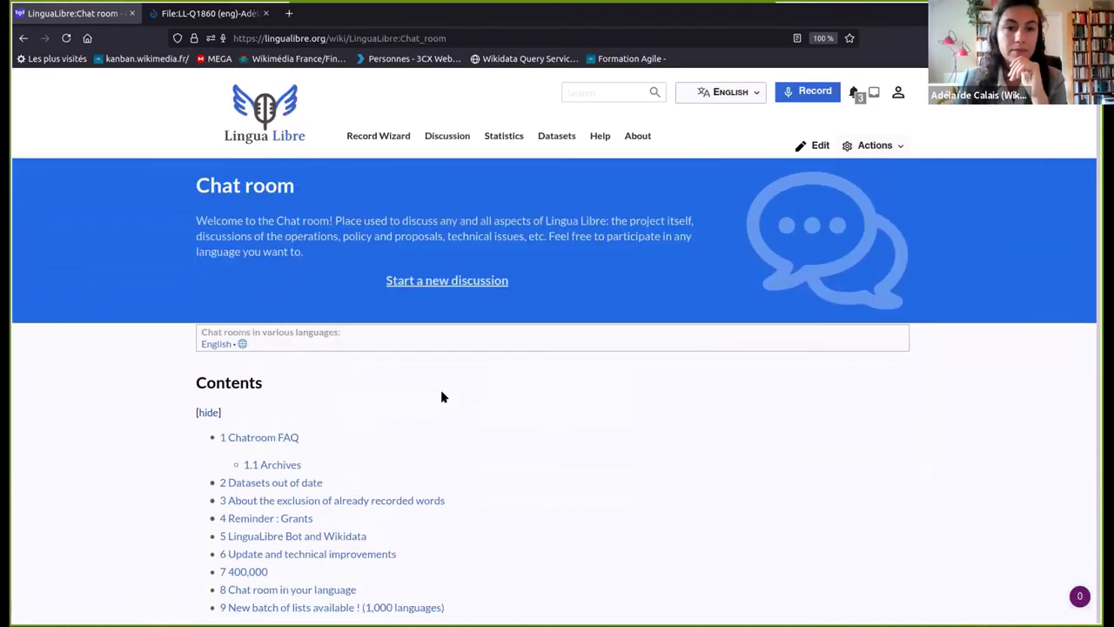
scroll(442, 397, down, 3)
scroll(441, 397, up, 3)
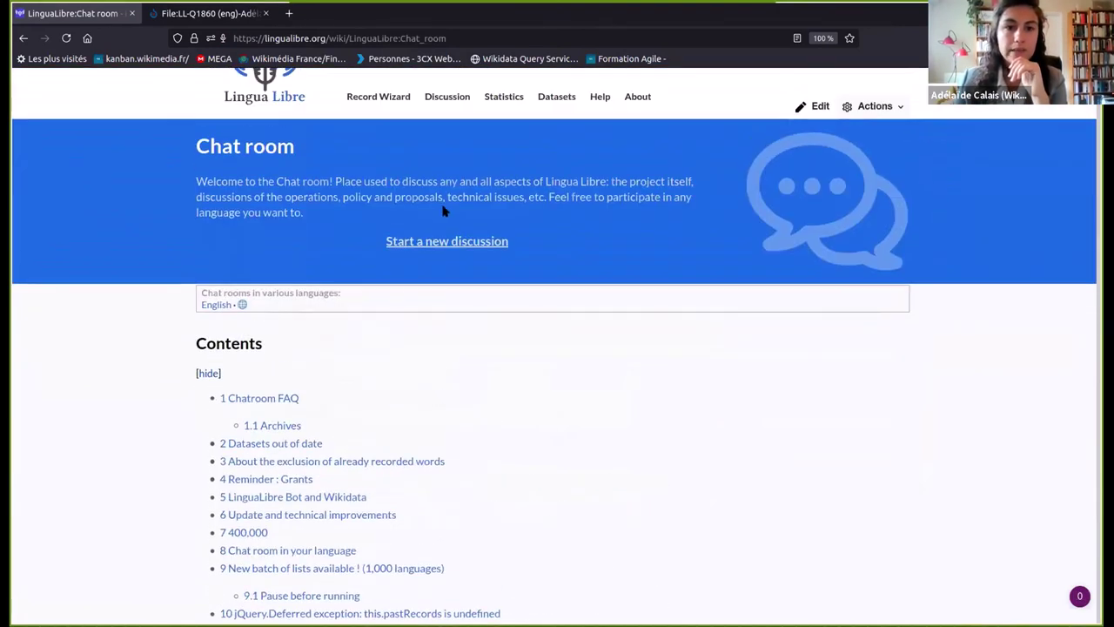
Start a new Chat room discussion and examine the subject, message and saving options of the blank form
click(445, 243)
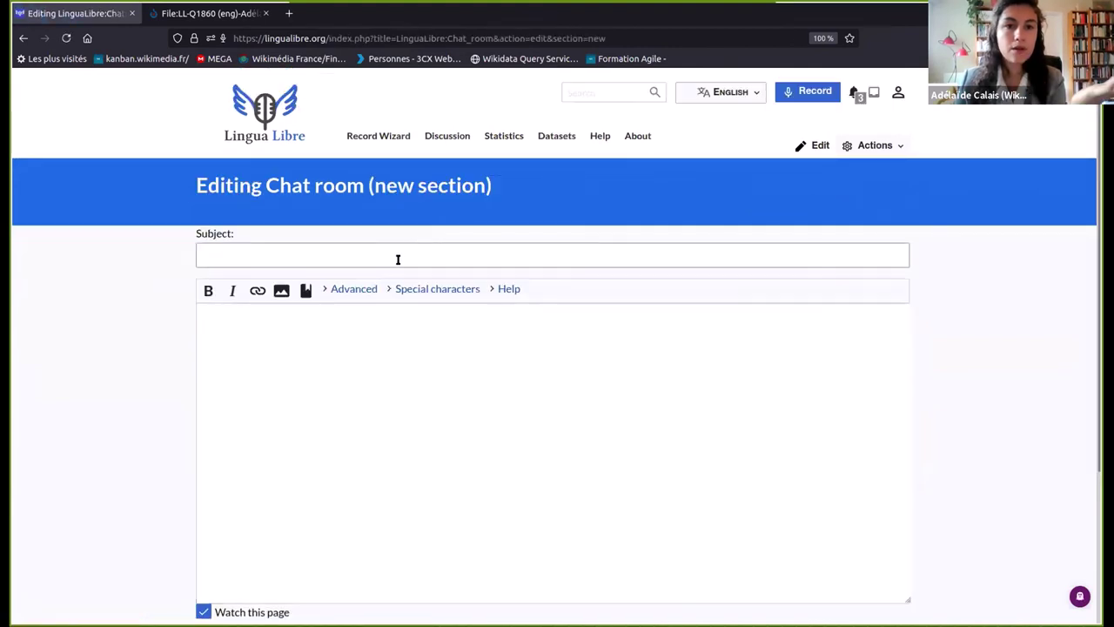
click(241, 372)
scroll(241, 372, down, 2)
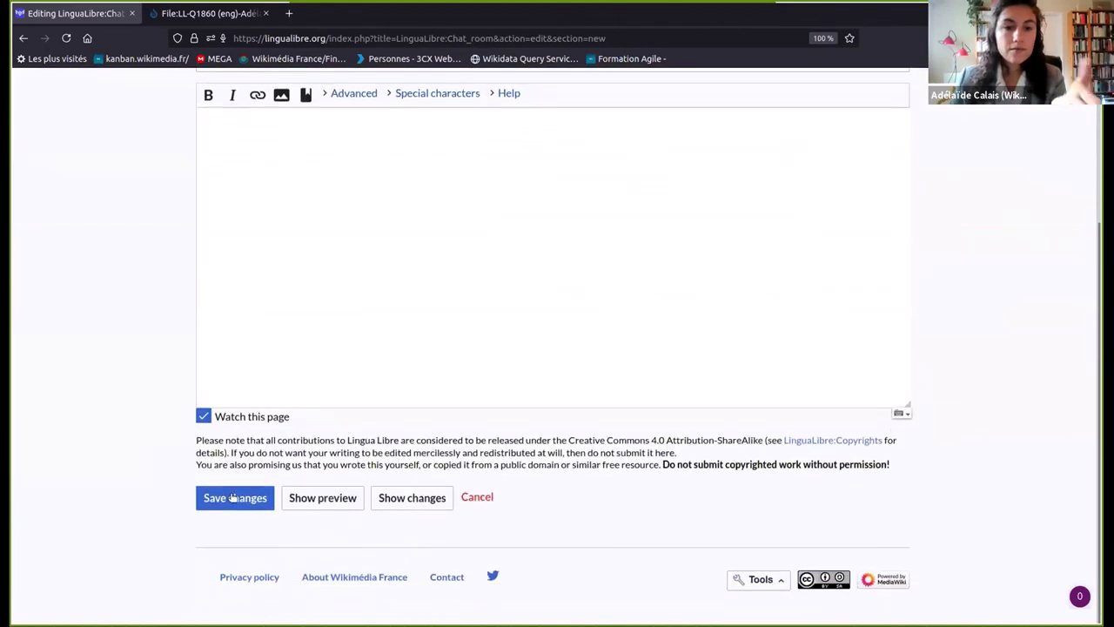
scroll(396, 293, up, 3)
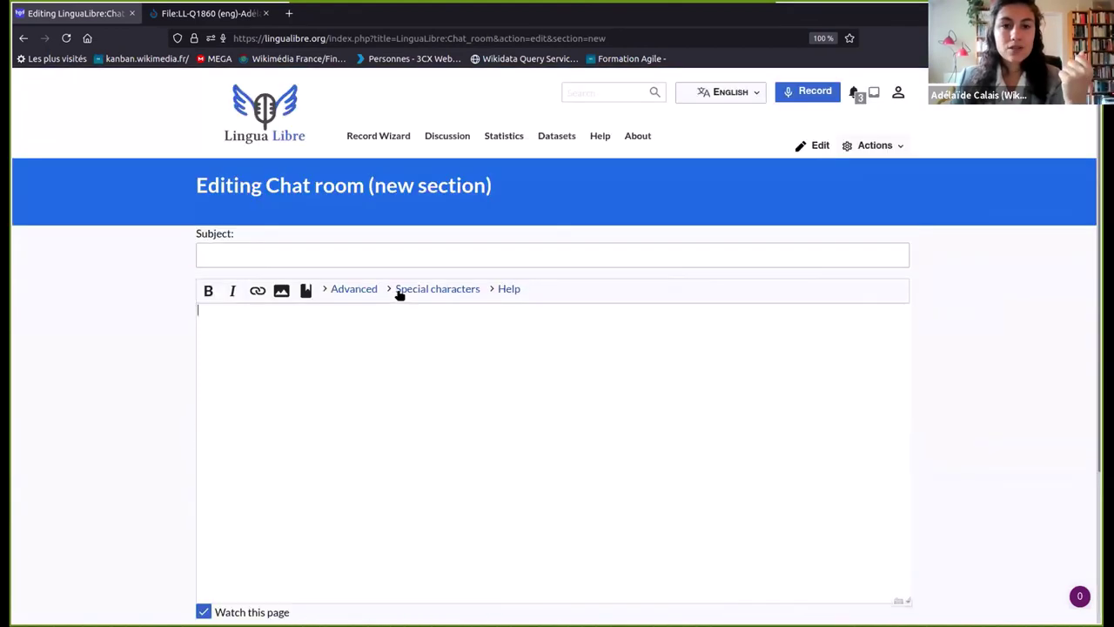
Leave the blank discussion form and browse the existing discussions in the Chat room
click(444, 136)
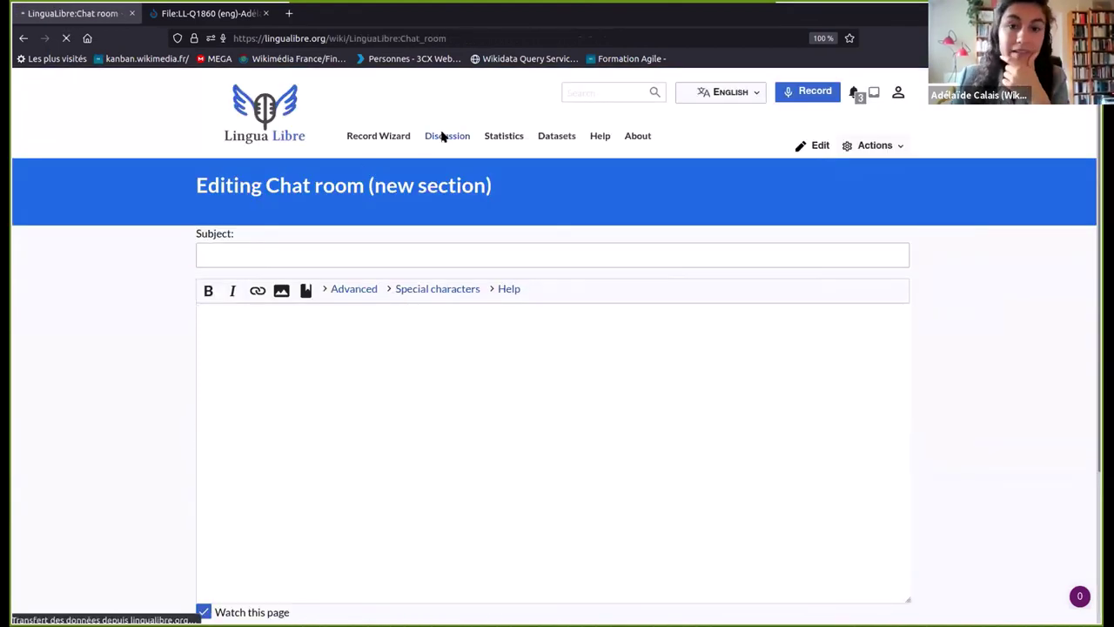
scroll(437, 296, down, 10)
scroll(437, 300, down, 10)
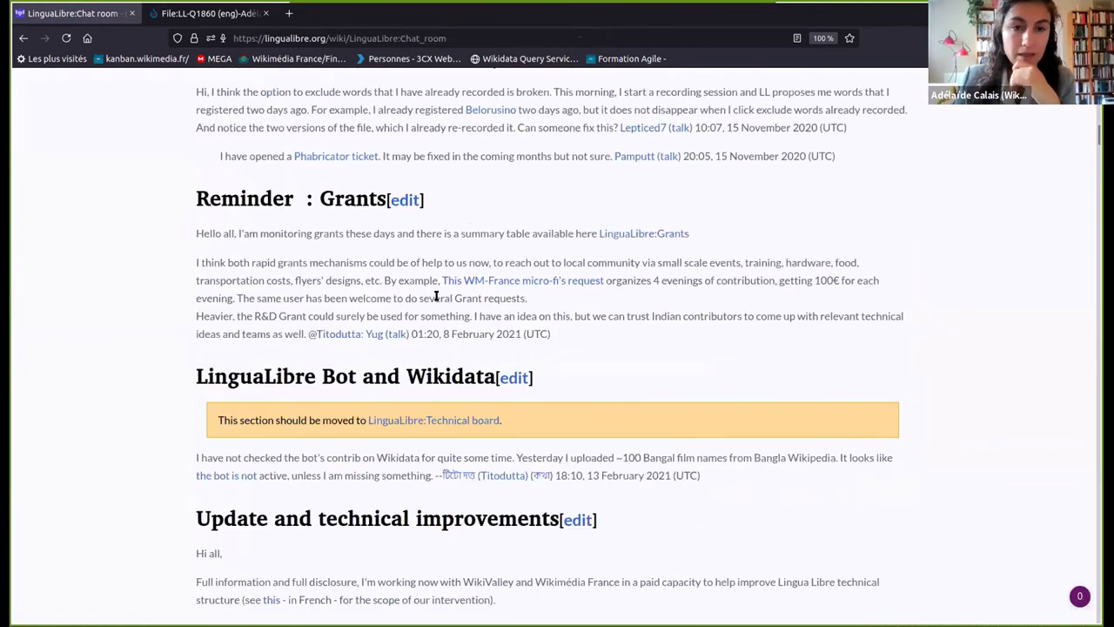
scroll(437, 296, up, 20)
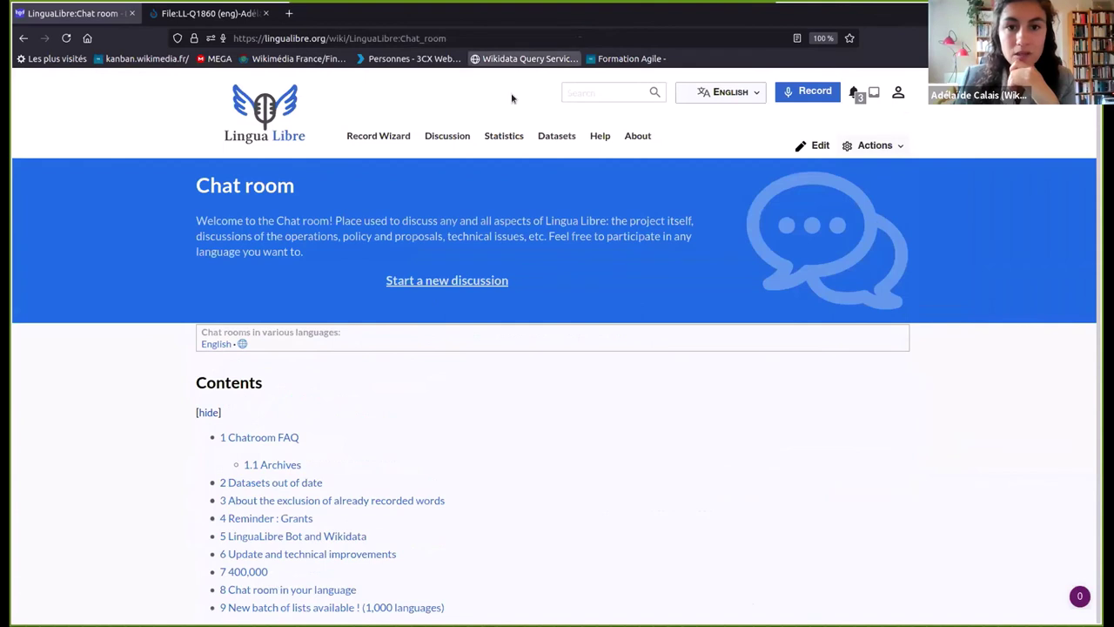
Open the Lingua Libre help page and look over its Record, Explore and Valorize topics
click(600, 138)
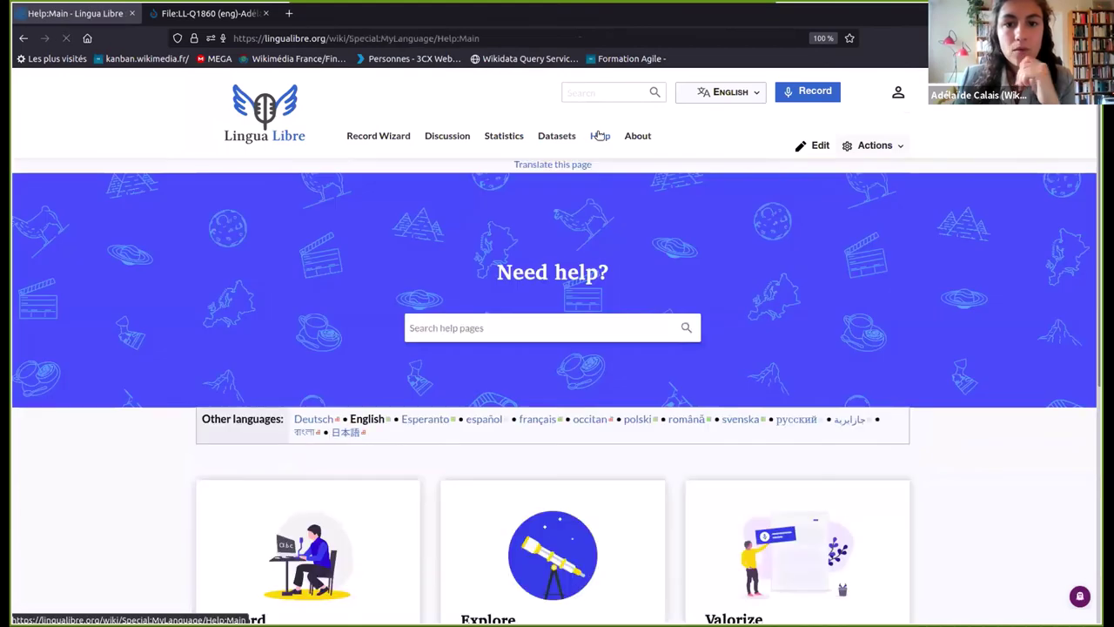
scroll(566, 357, down, 3)
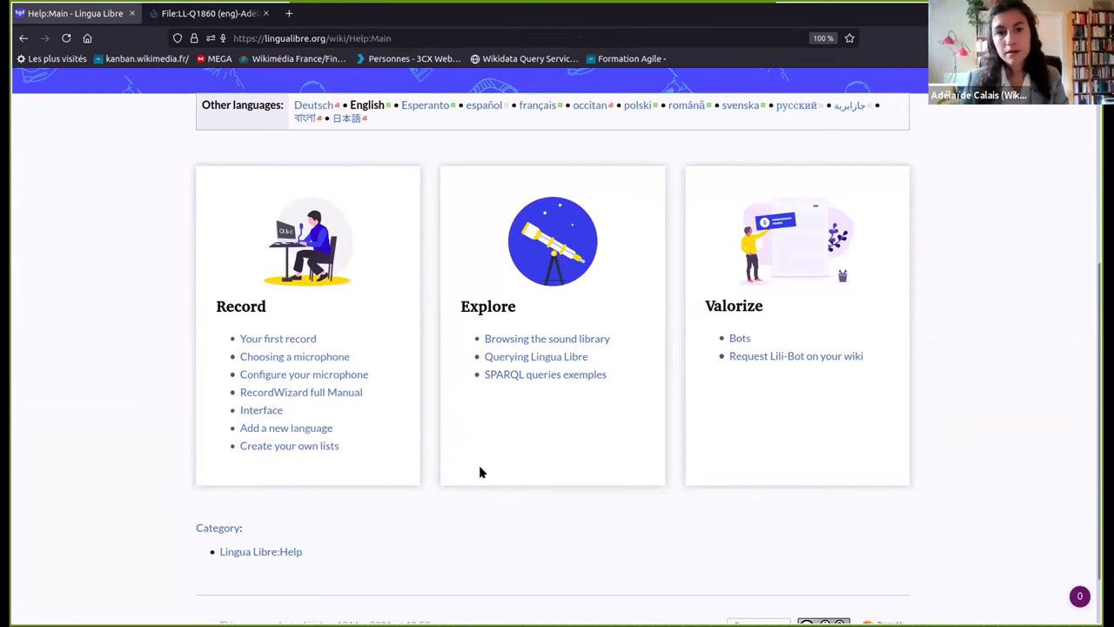
scroll(479, 472, up, 4)
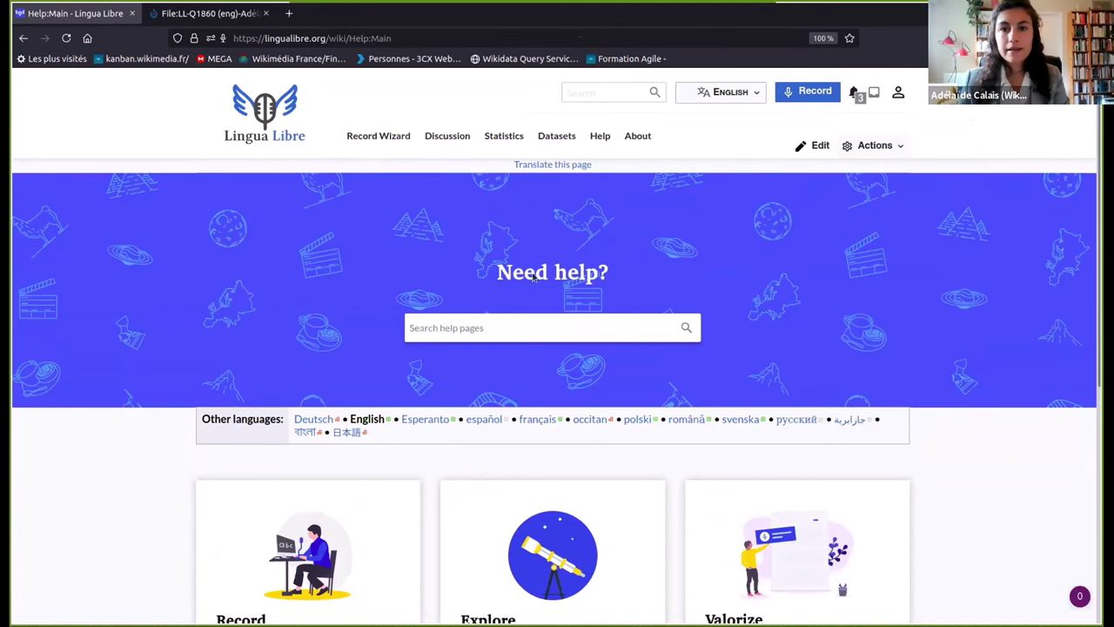